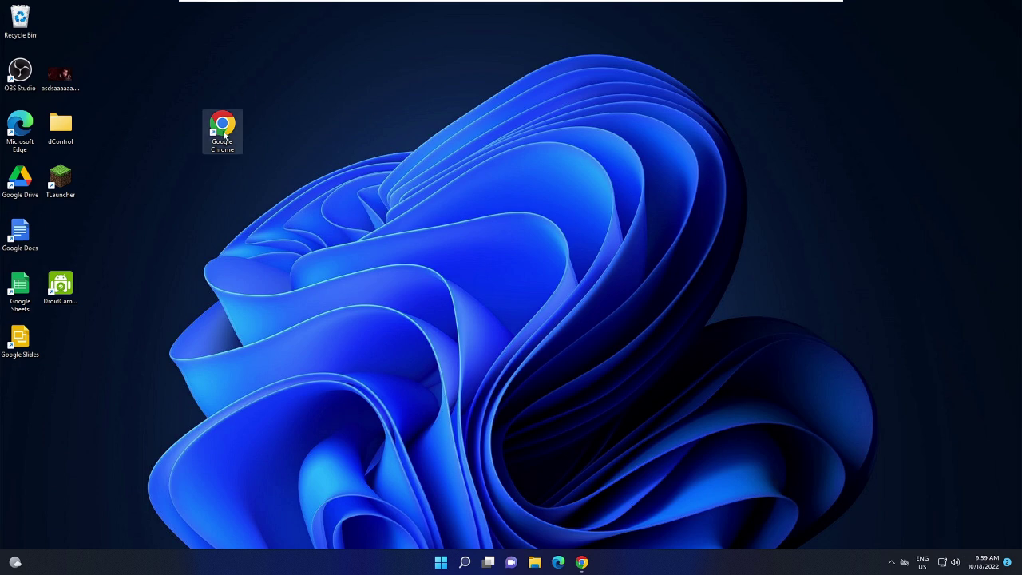
- Open Task Manager from the Win+X menu to list running processes, including Google Chrome
{"action": "right_click", "coordinate": [425, 139]}
{"action": "left_click", "coordinate": [401, 414]}
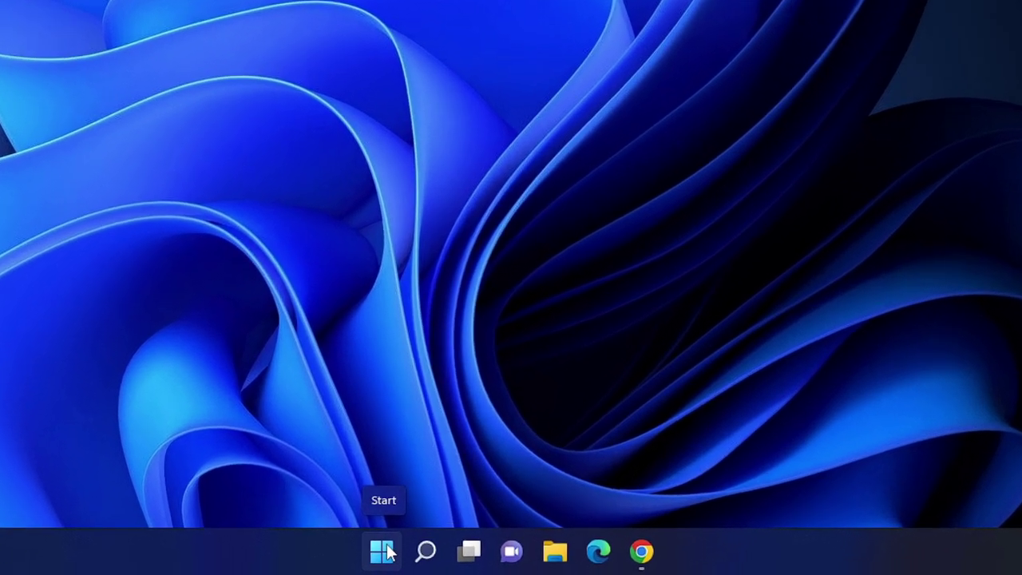
{"action": "right_click", "coordinate": [442, 562]}
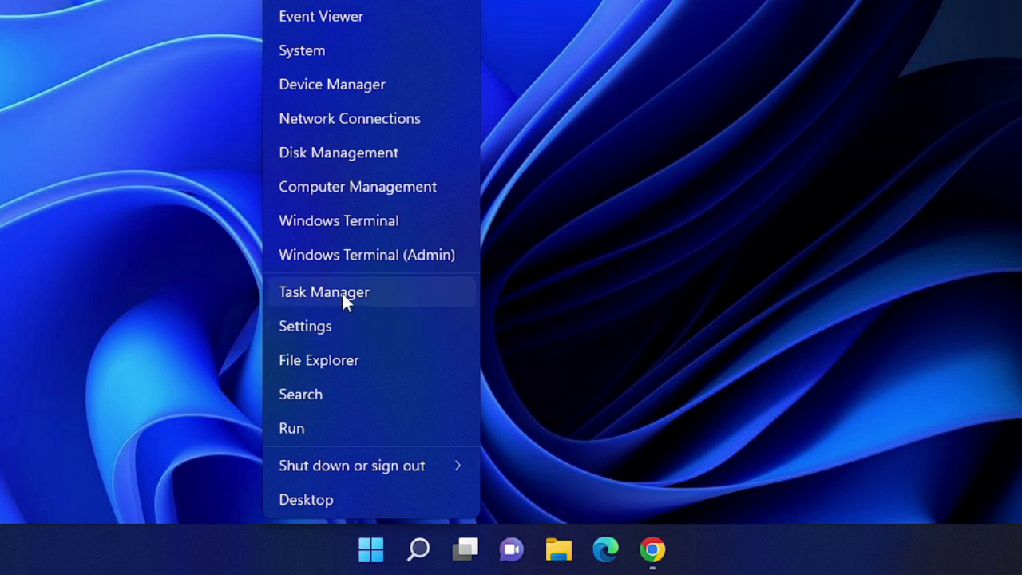
{"action": "left_click", "coordinate": [353, 294]}
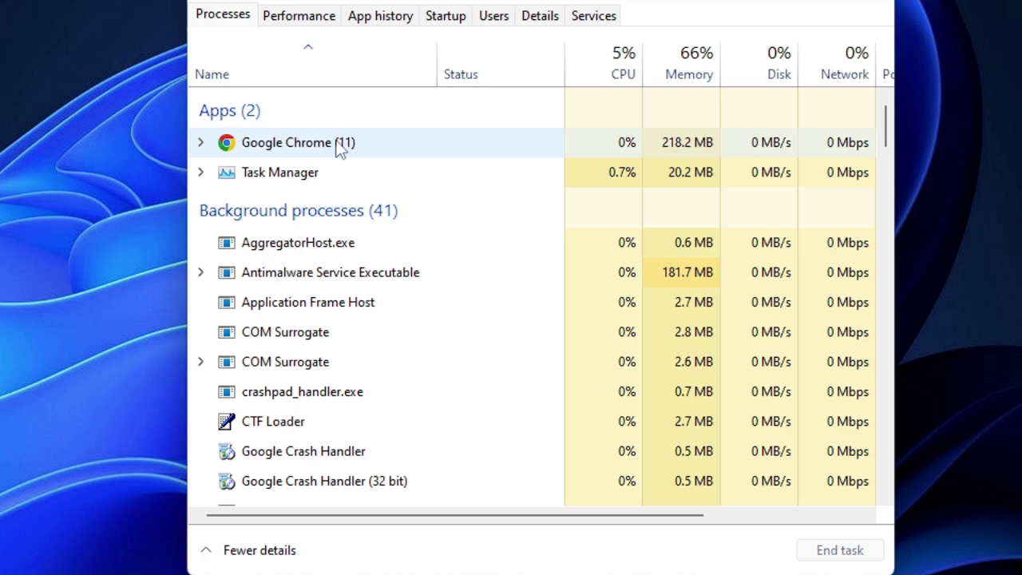
- Switch to the Details tab and select a chrome.exe process
{"action": "left_click", "coordinate": [548, 24]}
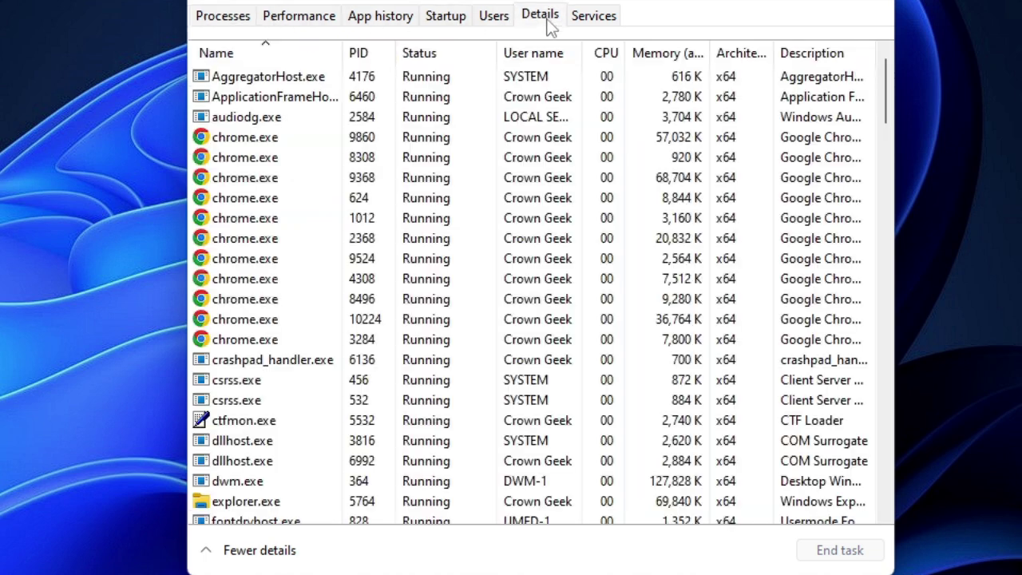
{"action": "left_click", "coordinate": [279, 145]}
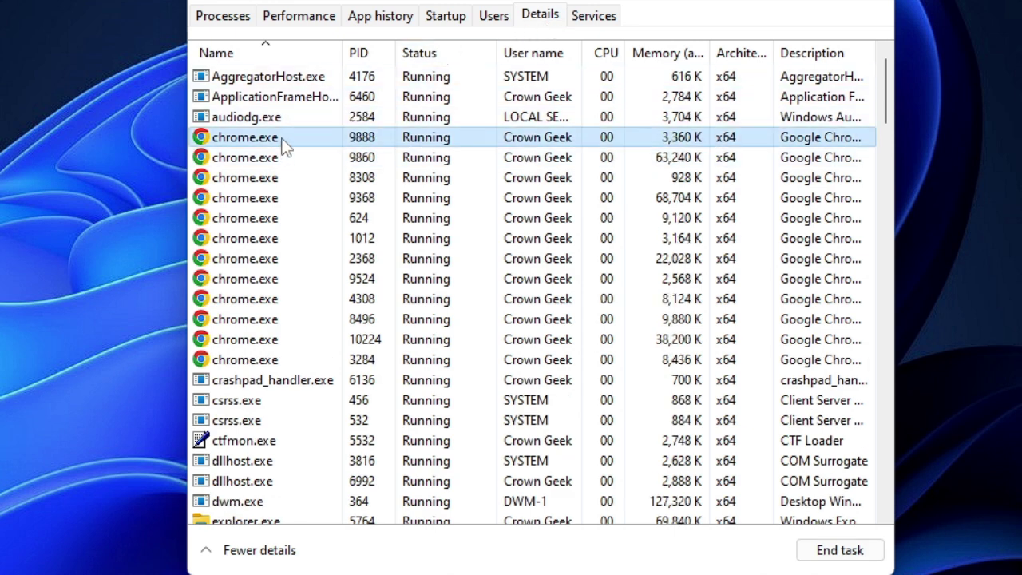
{"action": "right_click", "coordinate": [285, 147]}
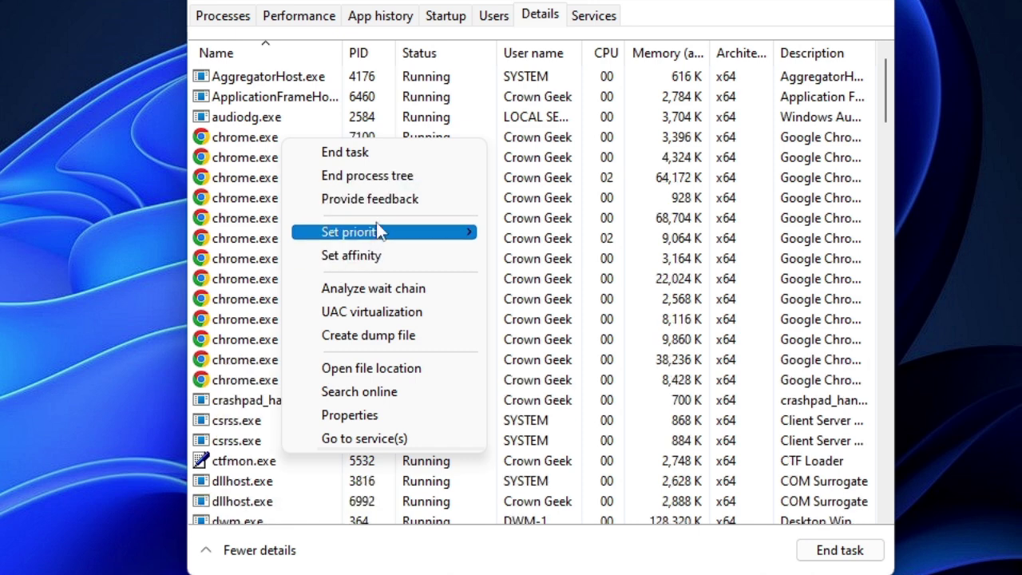
{"action": "key", "text": "Escape"}
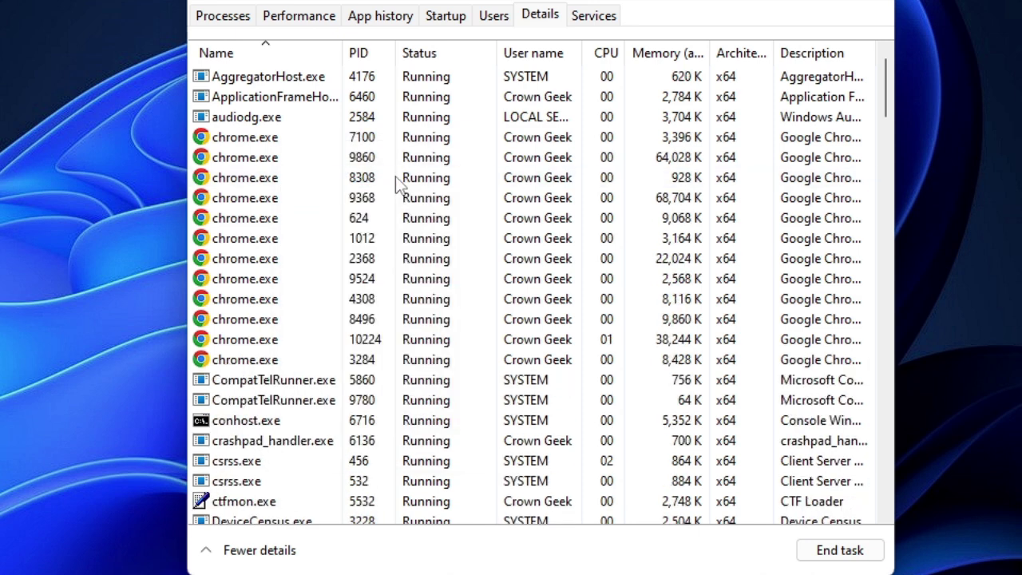
- End the chrome.exe process tree and confirm it
{"action": "left_click", "coordinate": [273, 175]}
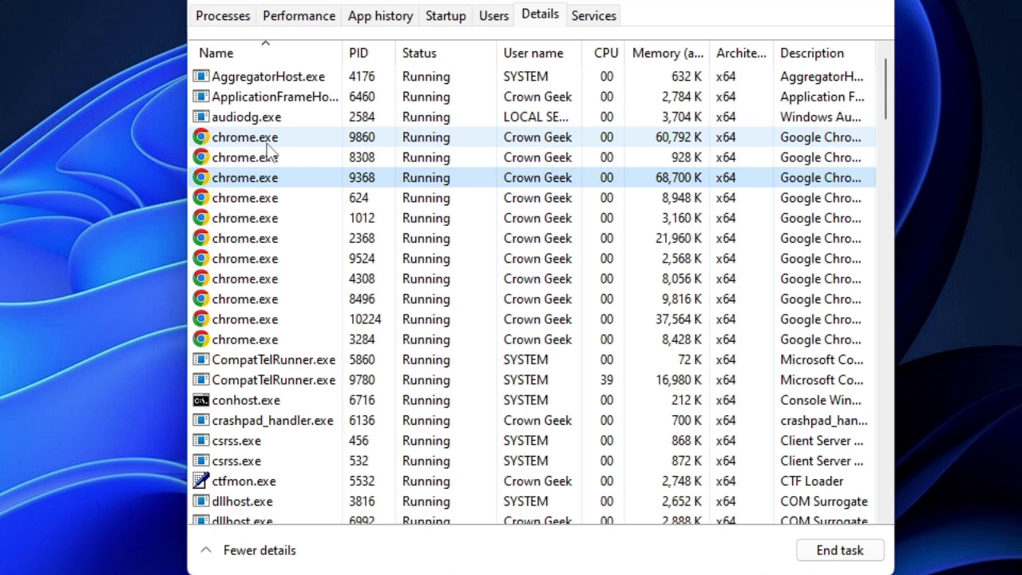
{"action": "right_click", "coordinate": [270, 140]}
{"action": "left_click", "coordinate": [316, 178]}
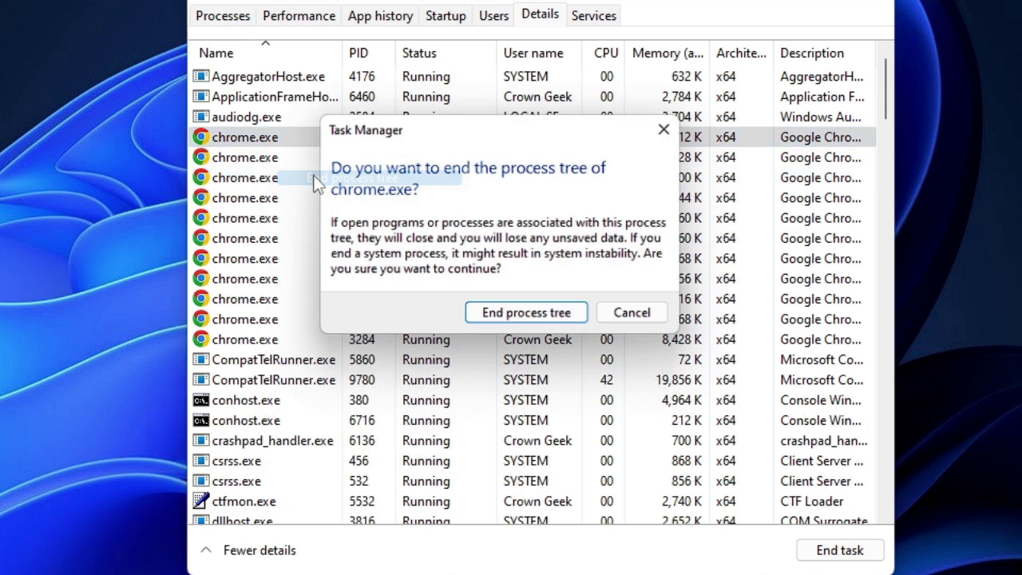
{"action": "left_click", "coordinate": [486, 318]}
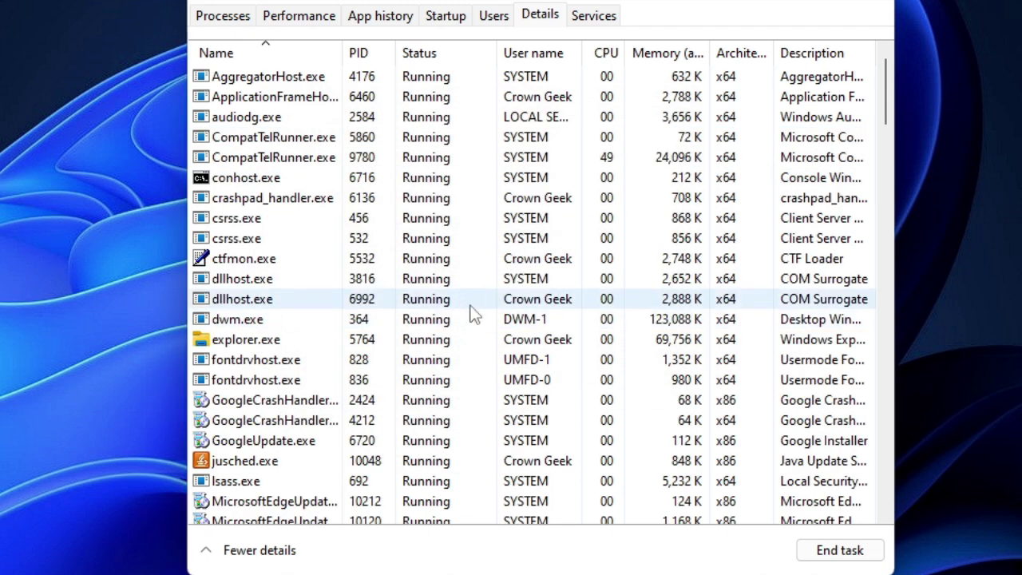
- Scroll through the Details list to check no chrome.exe entries remain
{"action": "scroll", "coordinate": [399, 279], "scroll_direction": "down", "scroll_amount": 20}
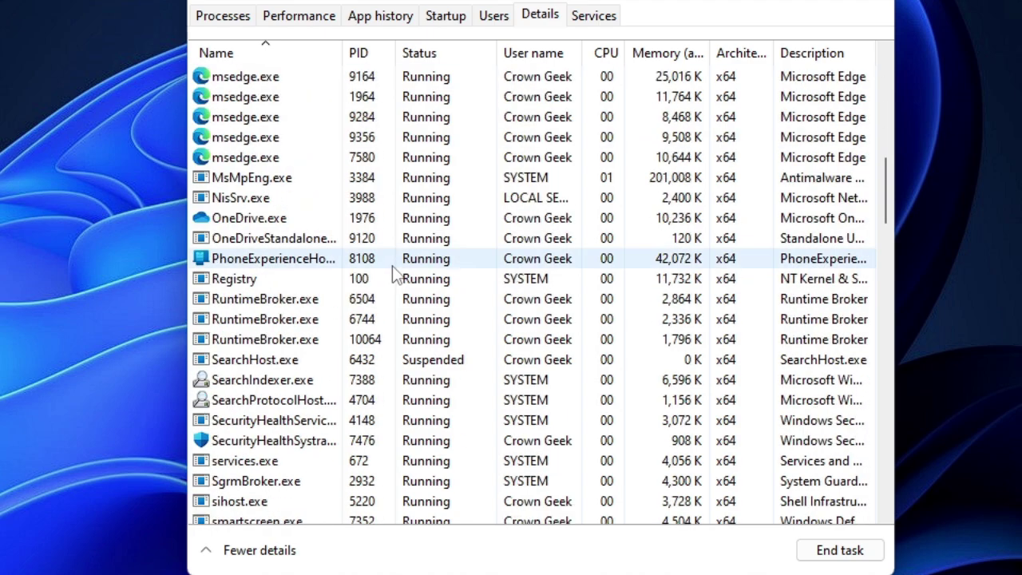
{"action": "scroll", "coordinate": [393, 276], "scroll_direction": "down", "scroll_amount": 10}
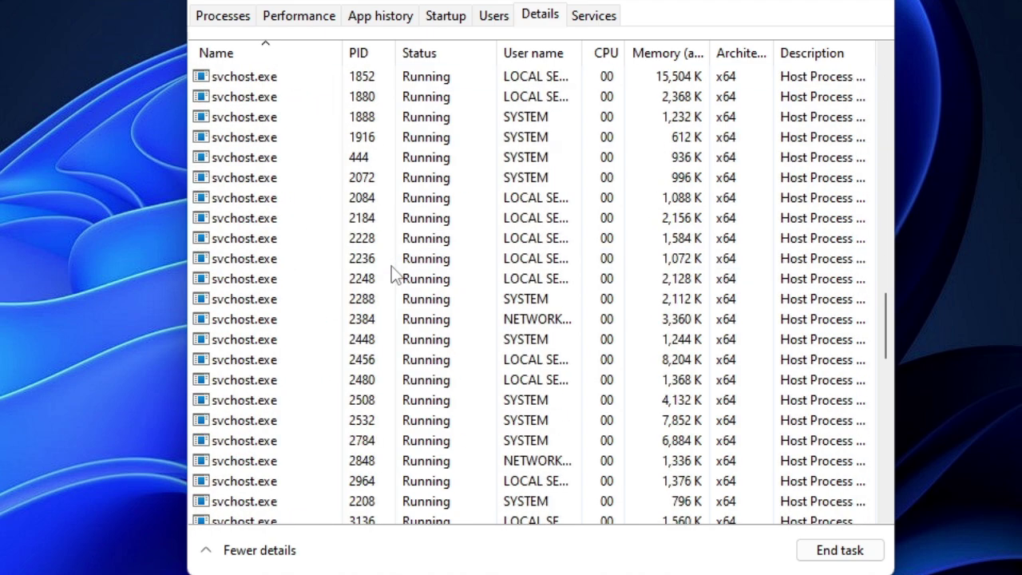
{"action": "scroll", "coordinate": [367, 274], "scroll_direction": "up", "scroll_amount": 12}
{"action": "scroll", "coordinate": [359, 274], "scroll_direction": "up", "scroll_amount": 10}
{"action": "scroll", "coordinate": [301, 330], "scroll_direction": "down", "scroll_amount": 1}
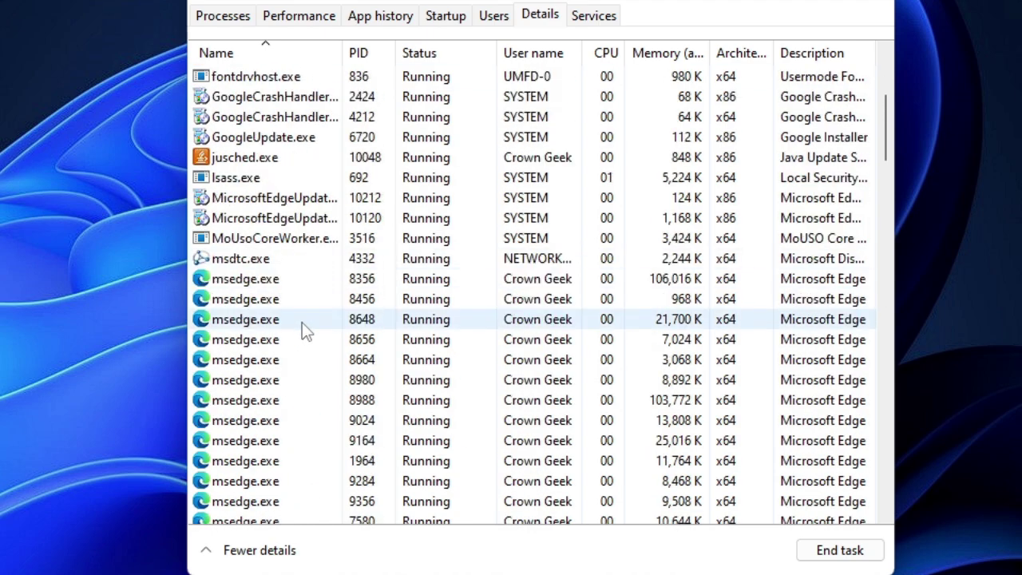
{"action": "scroll", "coordinate": [293, 335], "scroll_direction": "down", "scroll_amount": 20}
{"action": "scroll", "coordinate": [281, 289], "scroll_direction": "down", "scroll_amount": 4}
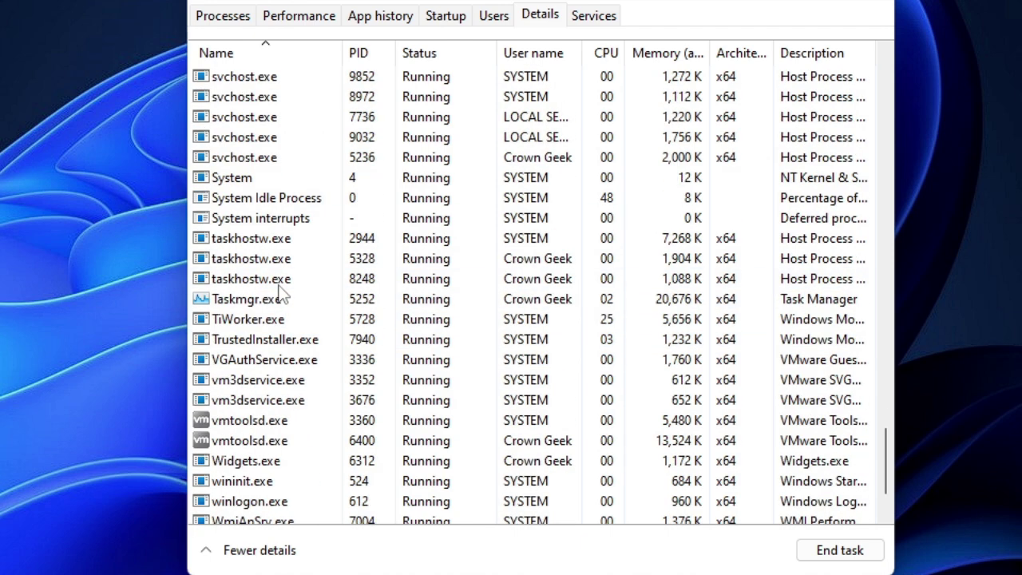
{"action": "scroll", "coordinate": [279, 287], "scroll_direction": "up", "scroll_amount": 13}
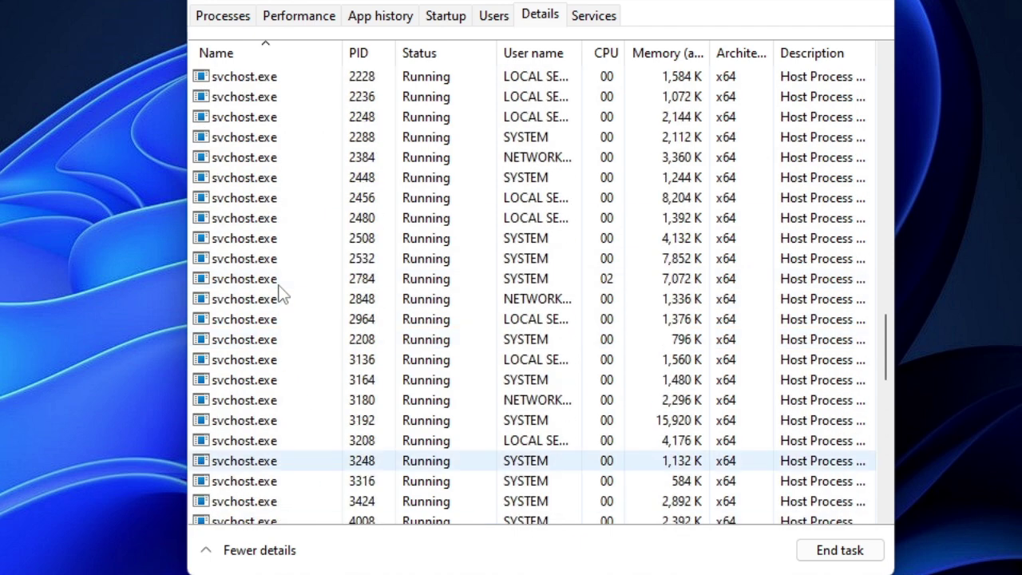
{"action": "scroll", "coordinate": [280, 294], "scroll_direction": "down", "scroll_amount": 1}
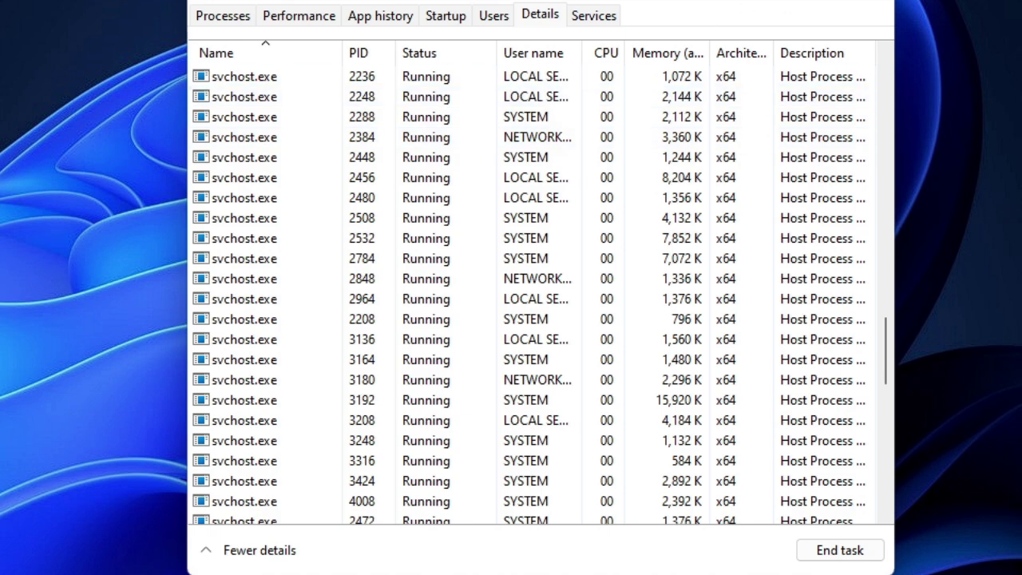
- Close Task Manager and launch Command Prompt as administrator from a cmd search
{"action": "left_click", "coordinate": [838, 6]}
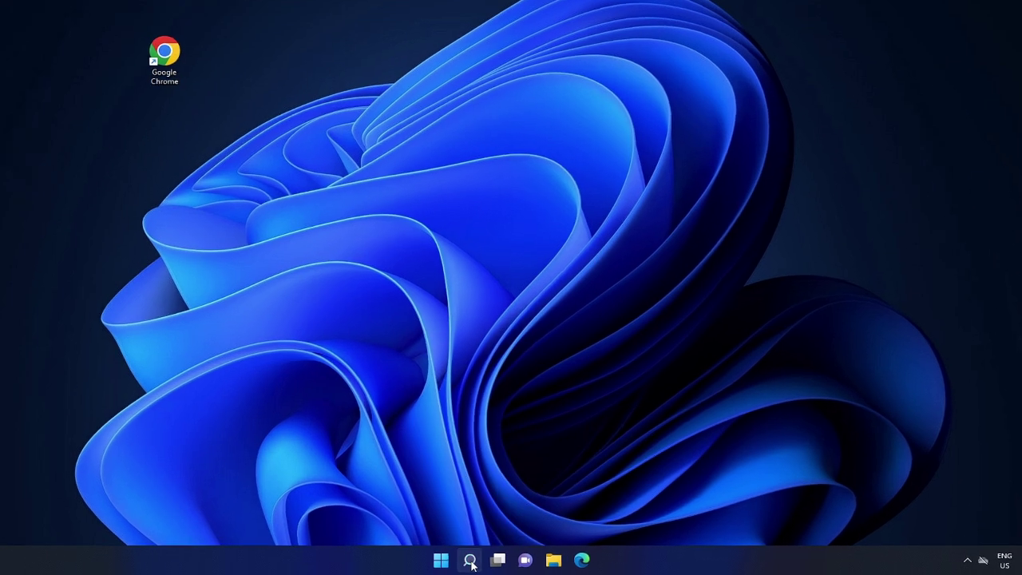
{"action": "left_click", "coordinate": [476, 561]}
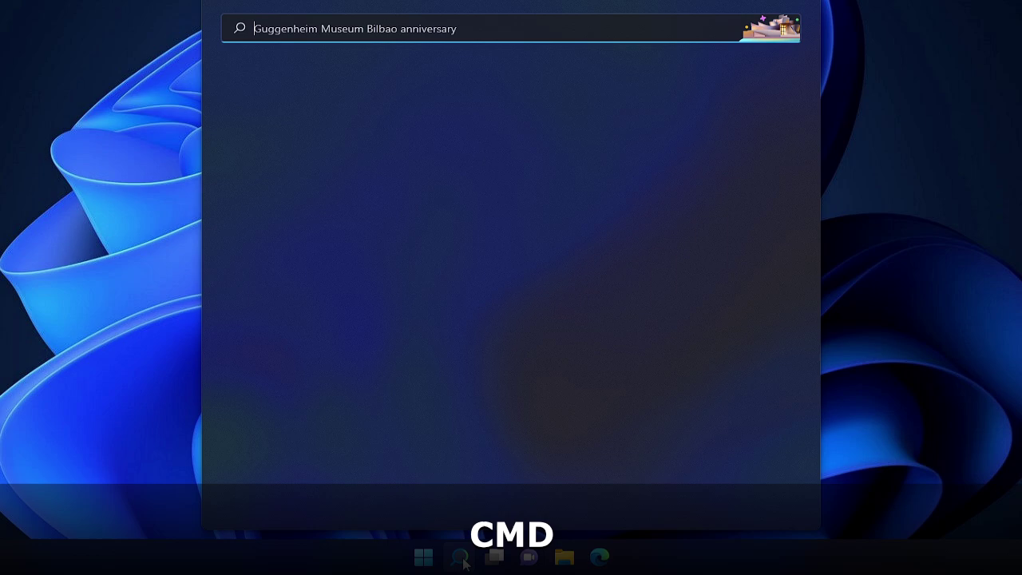
{"action": "type", "text": "cmd"}
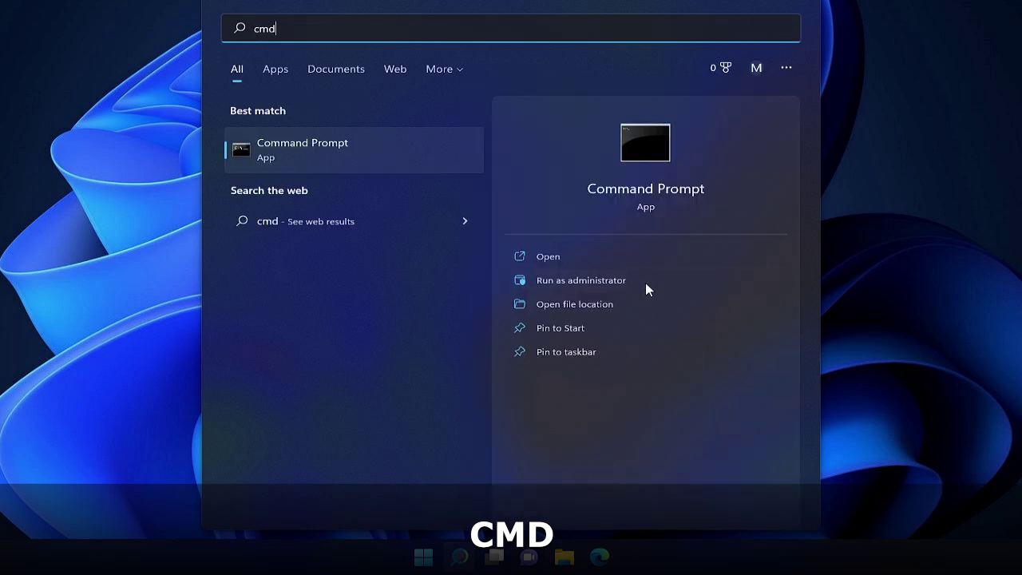
{"action": "left_click", "coordinate": [612, 281]}
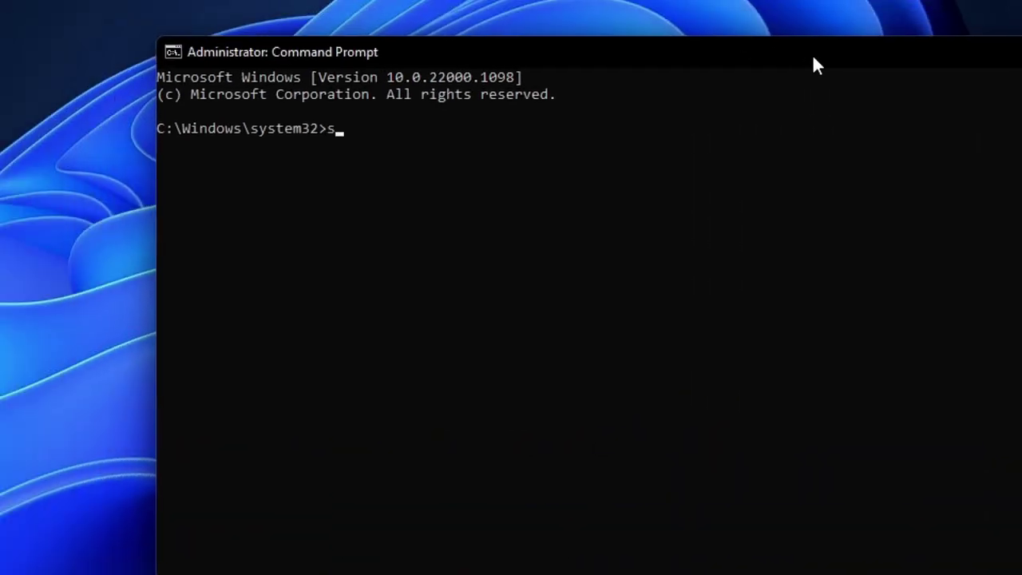
- Run sfc /scannow and minimize the Command Prompt window
{"action": "type", "text": "fc"}
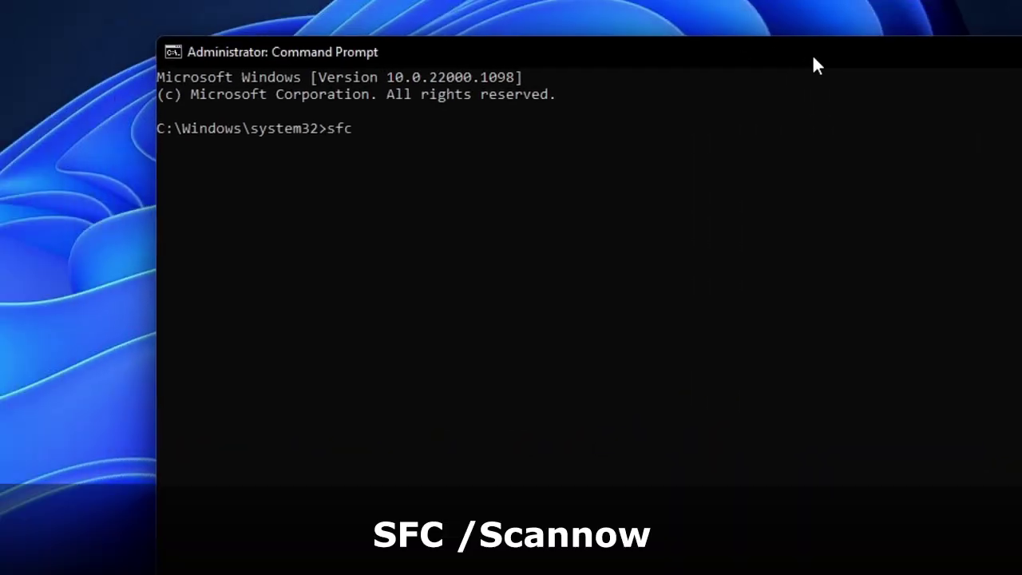
{"action": "type", "text": " /scannow"}
{"action": "key", "text": "Return"}
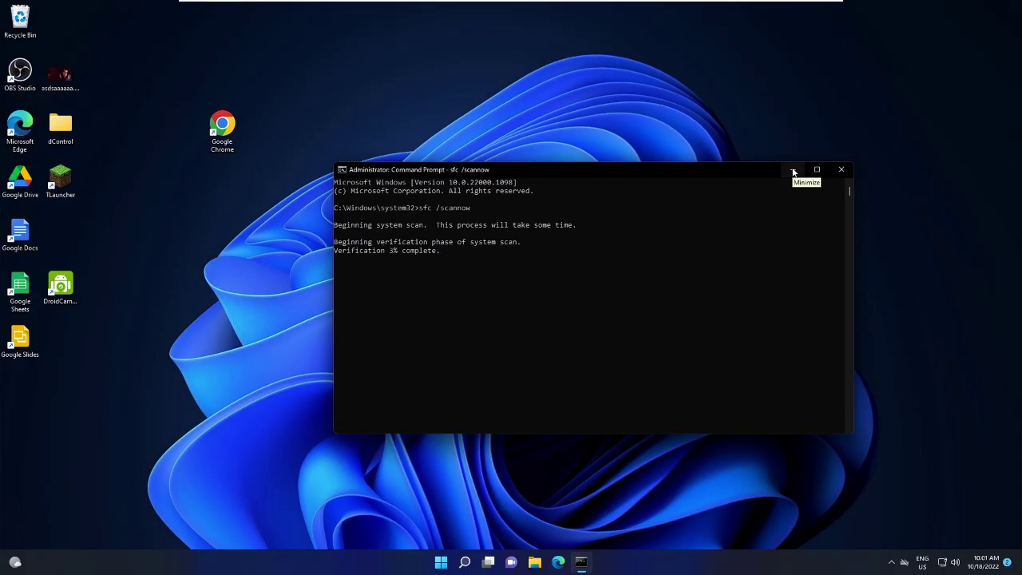
{"action": "left_click", "coordinate": [793, 170]}
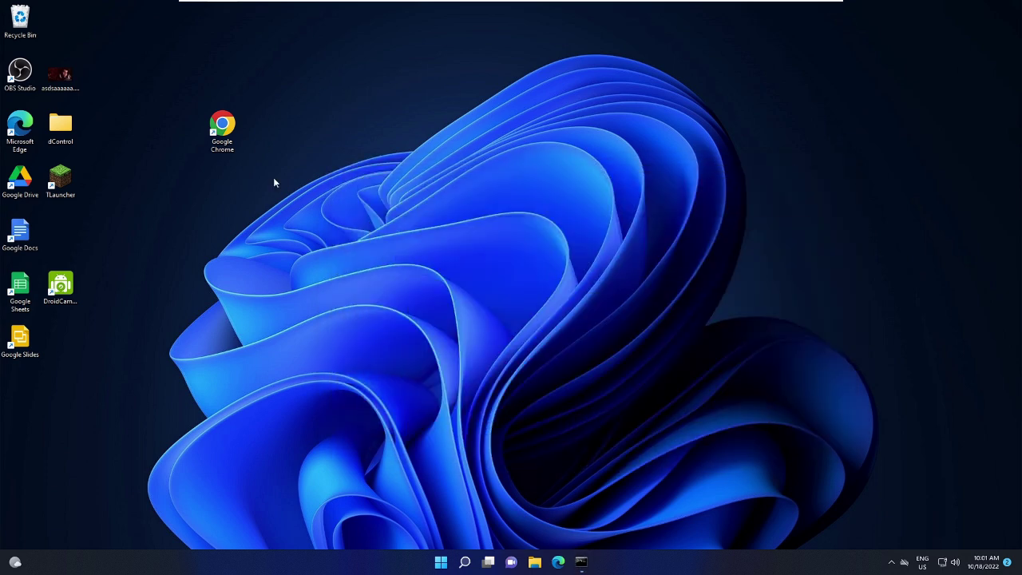
- Open the Google Chrome shortcut's Properties on the Compatibility tab
{"action": "left_click", "coordinate": [222, 129]}
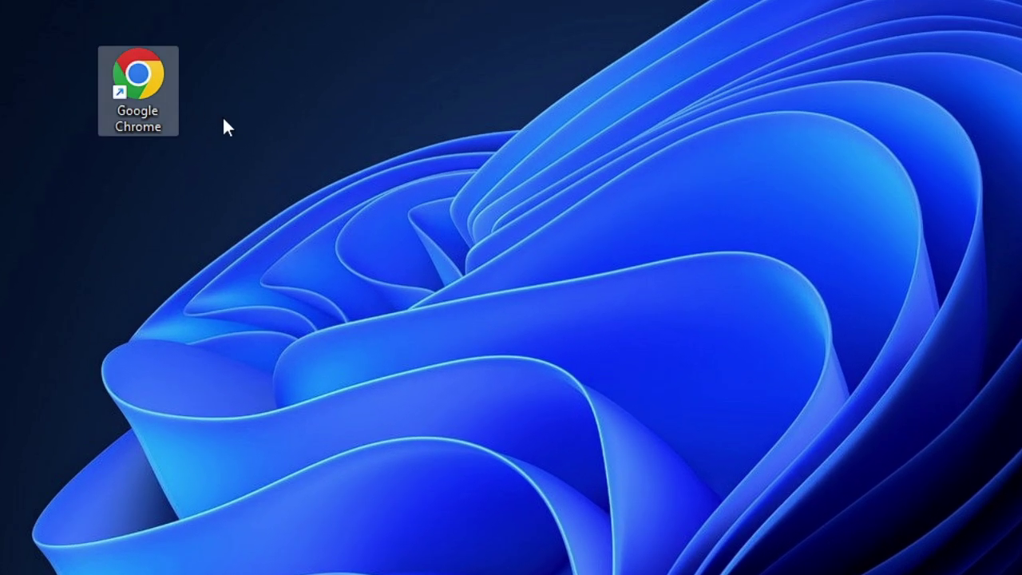
{"action": "double_click", "coordinate": [152, 126]}
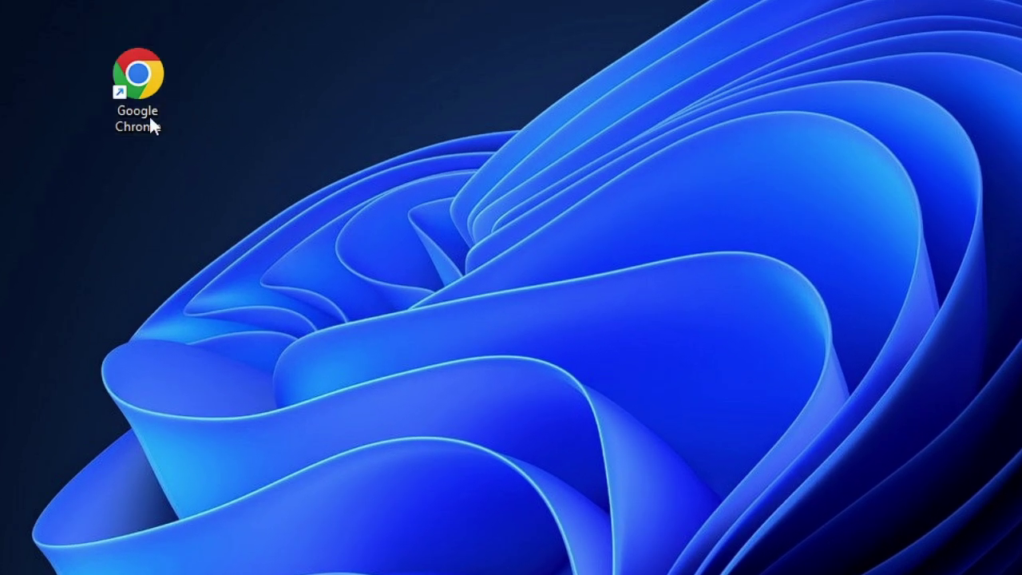
{"action": "right_click", "coordinate": [153, 72]}
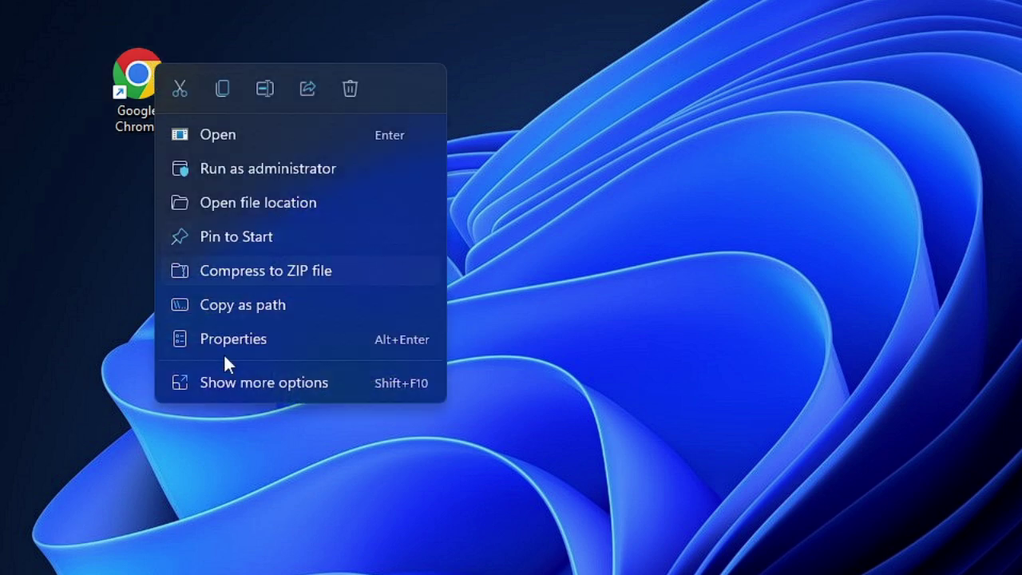
{"action": "left_click", "coordinate": [256, 345]}
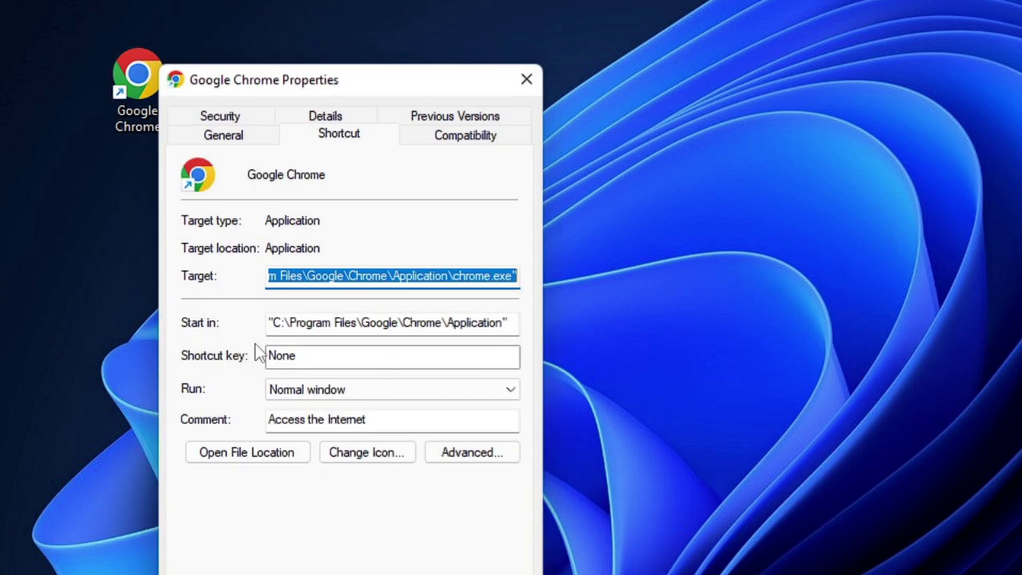
{"action": "left_click", "coordinate": [456, 144]}
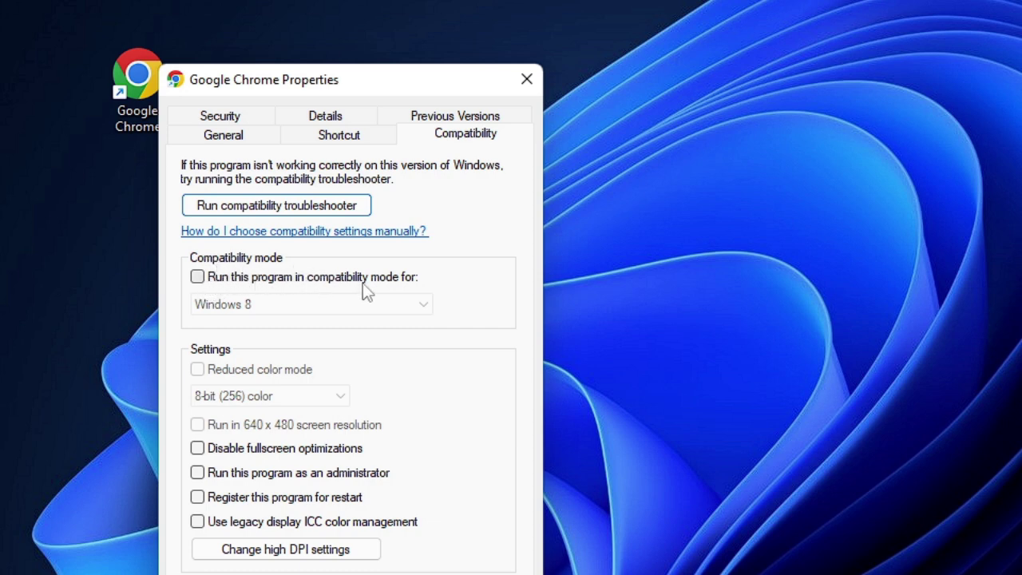
- Enable Windows 8 compatibility mode and Run as administrator, then apply and save
{"action": "left_click", "coordinate": [198, 277]}
{"action": "left_click", "coordinate": [286, 310]}
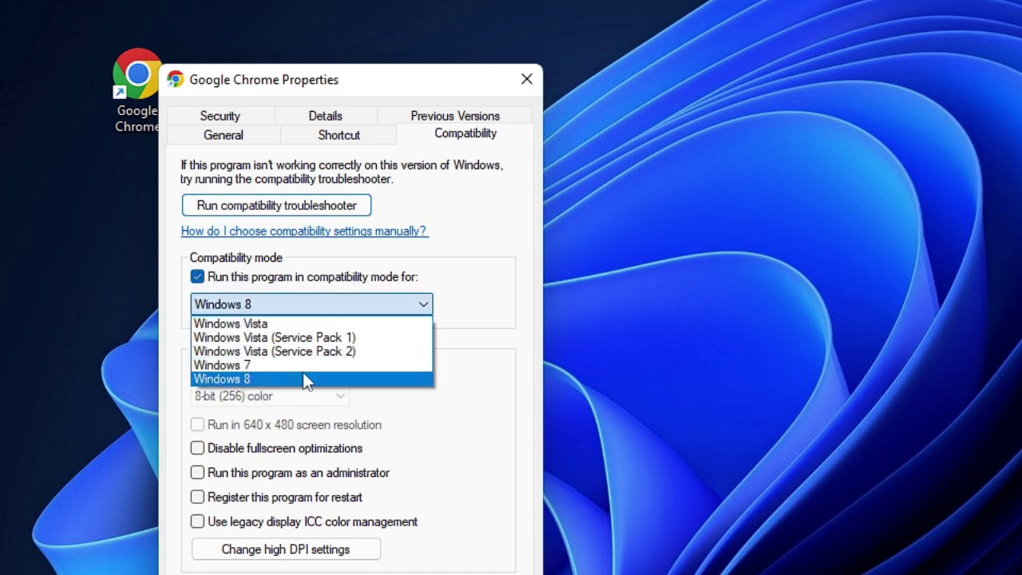
{"action": "left_click", "coordinate": [260, 382]}
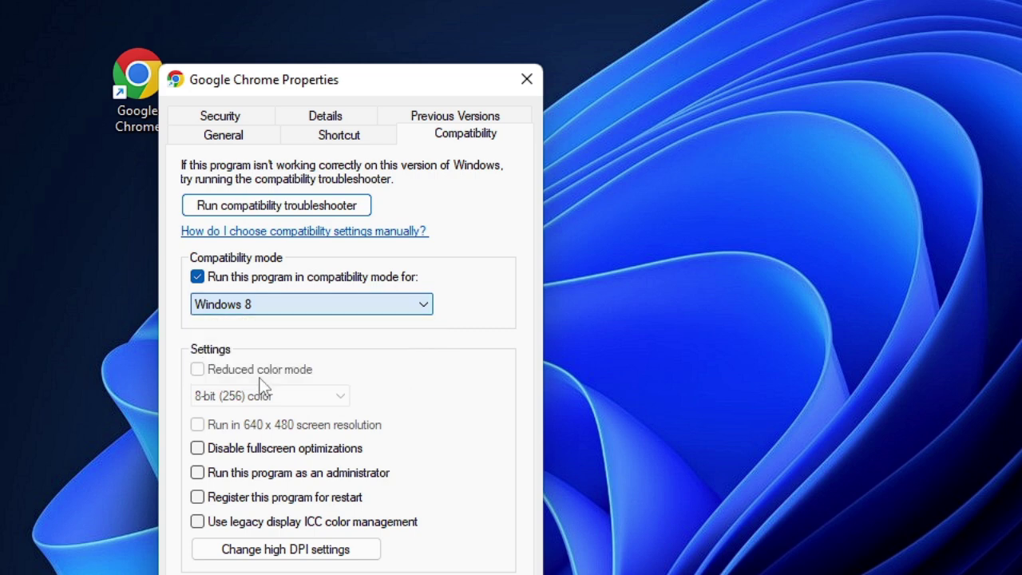
{"action": "left_click", "coordinate": [278, 474]}
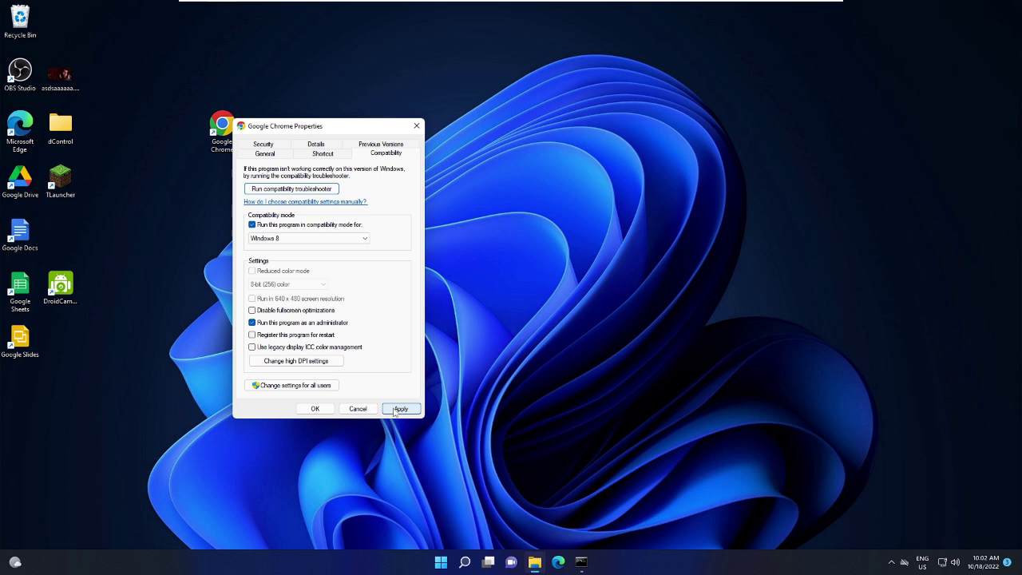
{"action": "left_click", "coordinate": [401, 408]}
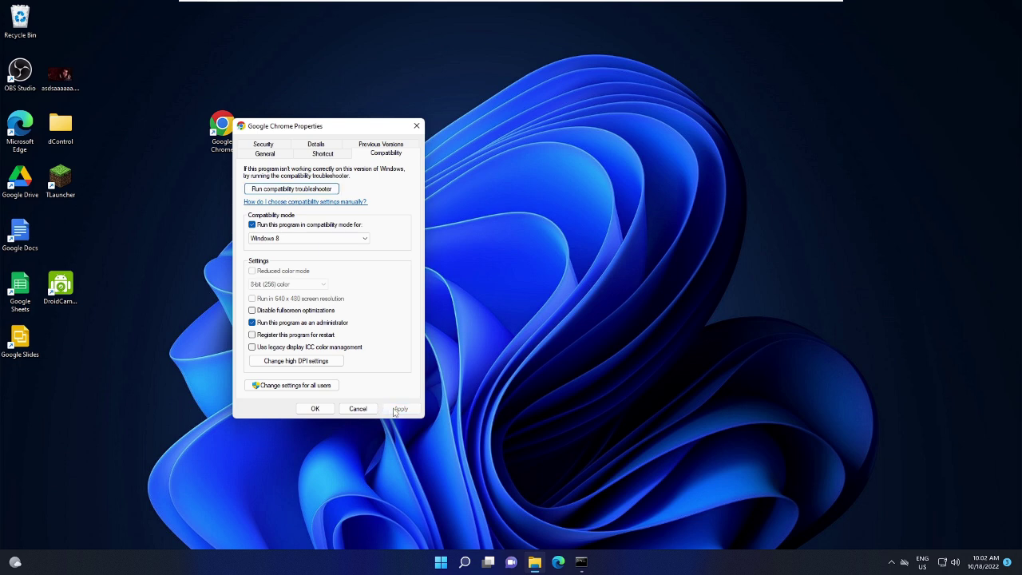
{"action": "left_click", "coordinate": [315, 409]}
{"action": "left_click", "coordinate": [270, 254]}
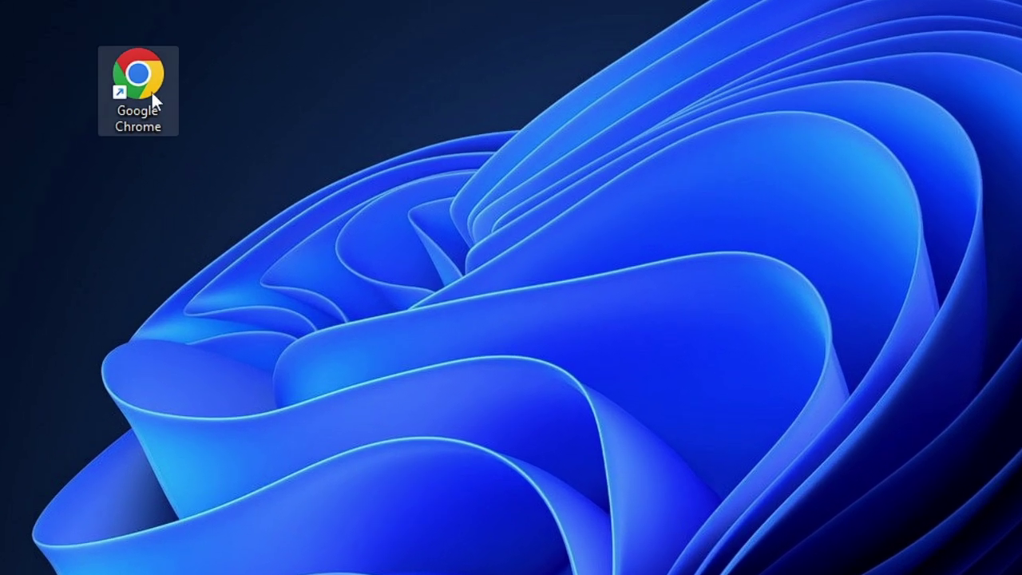
- Open the Chrome shortcut's file location, the Application folder holding chrome.exe
{"action": "right_click", "coordinate": [170, 99]}
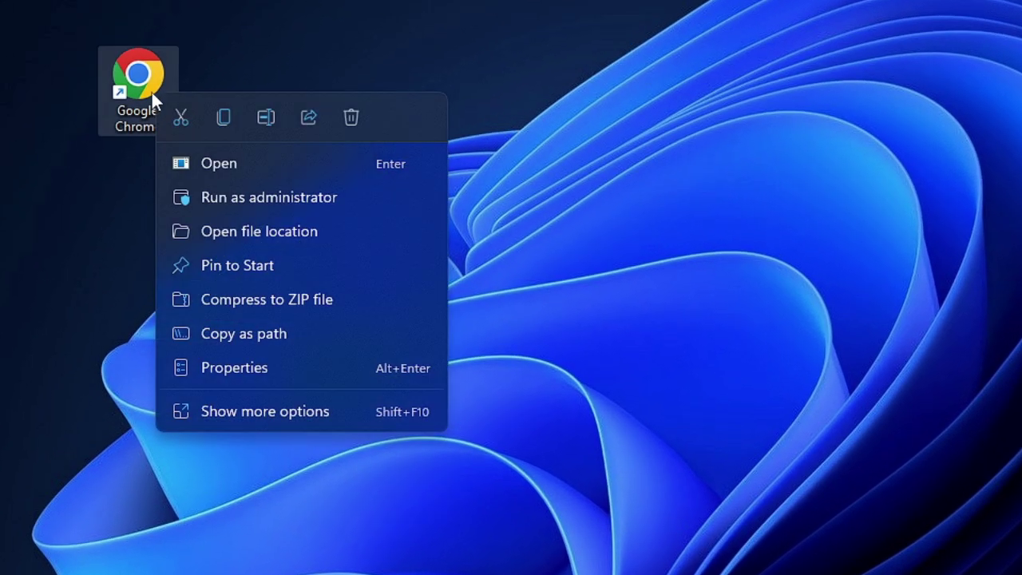
{"action": "left_click", "coordinate": [280, 227]}
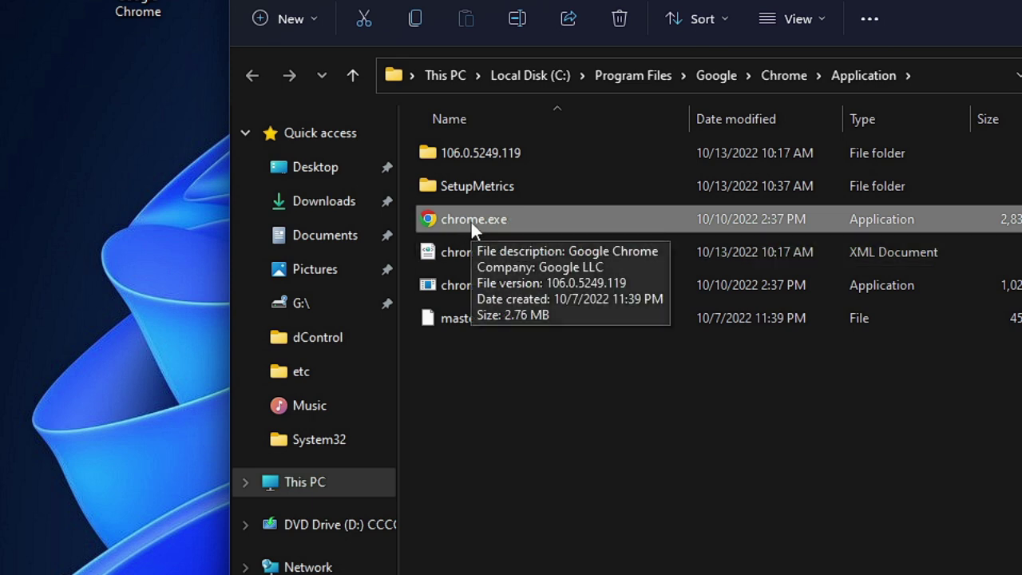
{"action": "left_click", "coordinate": [474, 220]}
{"action": "key", "text": "Escape"}
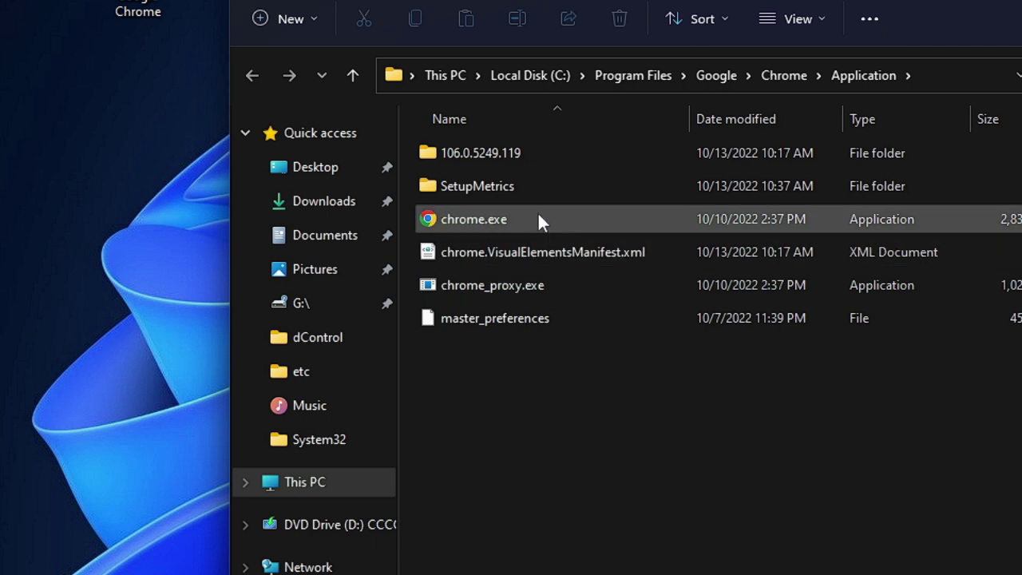
- Send chrome.exe to the desktop as a new shortcut
{"action": "right_click", "coordinate": [534, 209]}
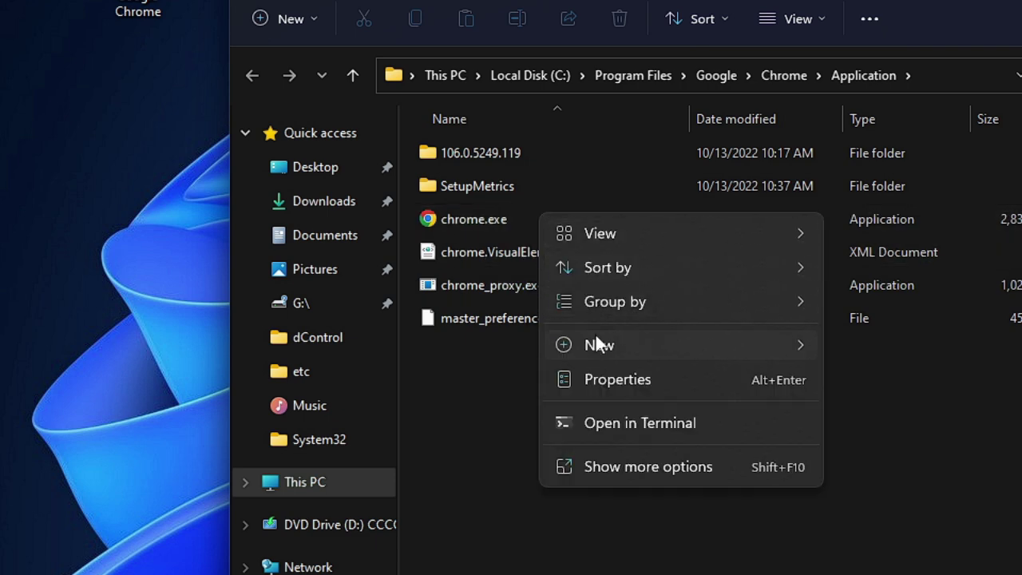
{"action": "right_click", "coordinate": [497, 210]}
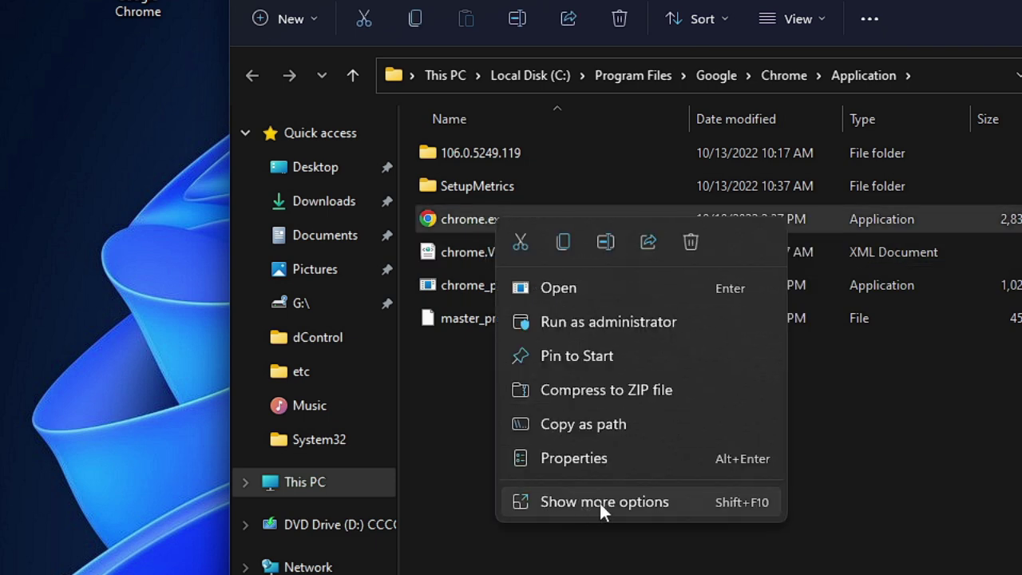
{"action": "left_click", "coordinate": [609, 503]}
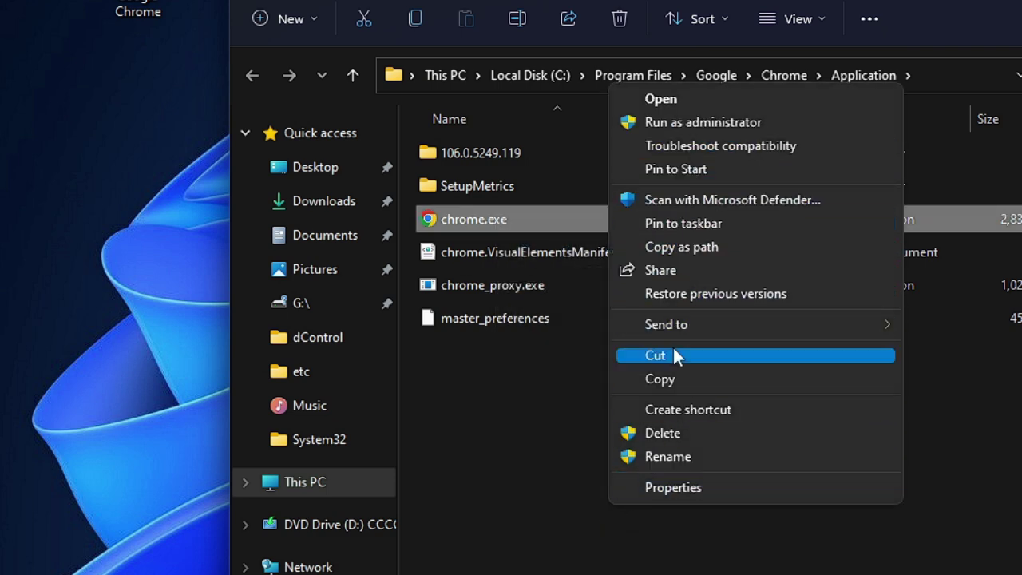
{"action": "mouse_move", "coordinate": [692, 330]}
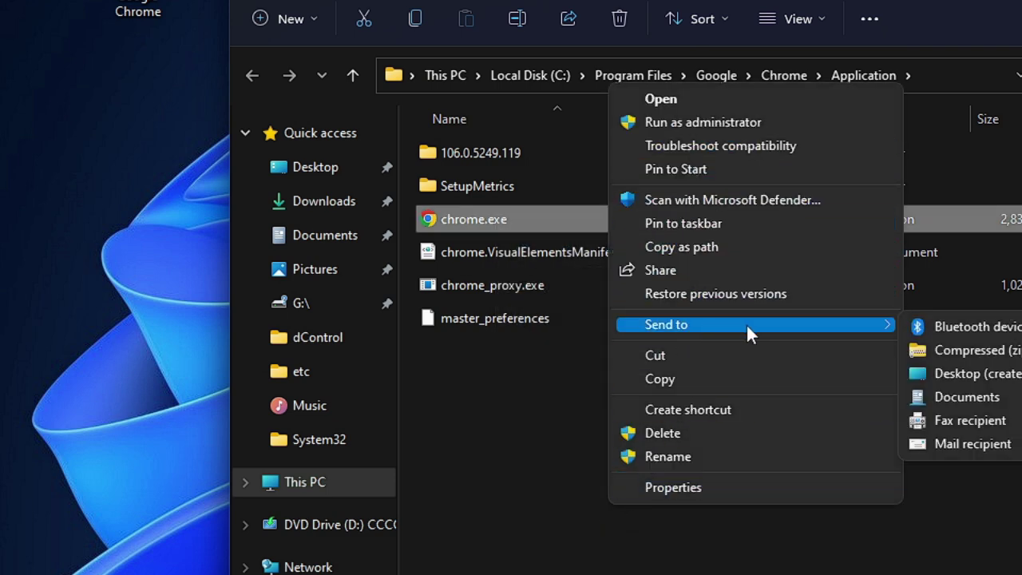
{"action": "left_click", "coordinate": [963, 375]}
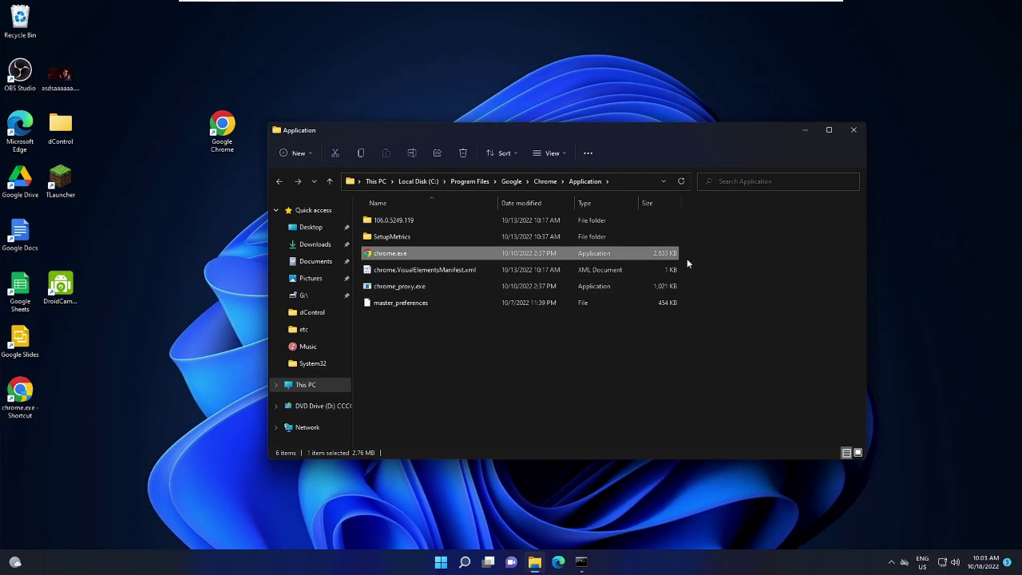
- Place the new chrome.exe shortcut below Google Chrome and rename it 'Chrome'
{"action": "left_click", "coordinate": [803, 128]}
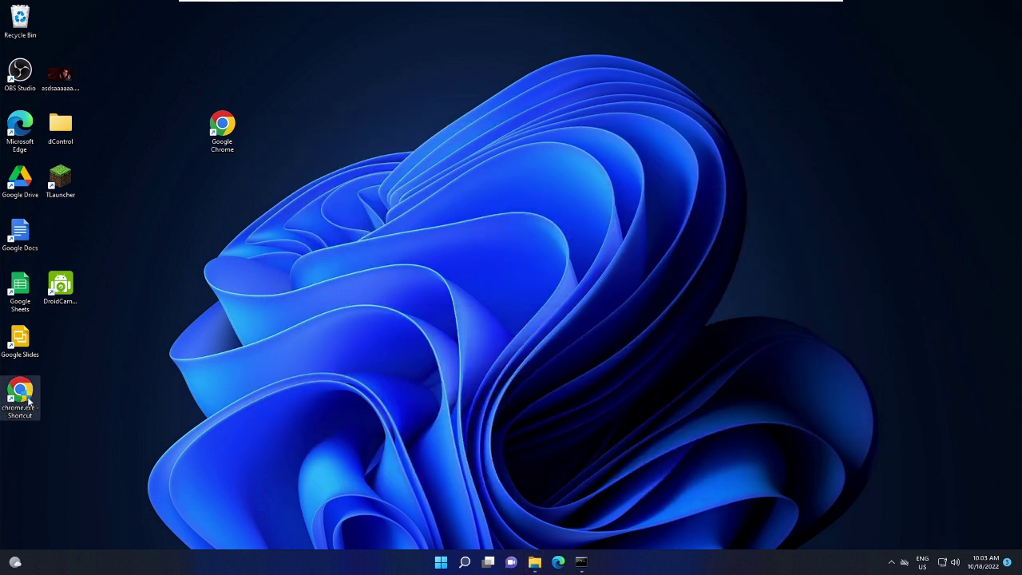
{"action": "left_click_drag", "start_coordinate": [28, 403], "coordinate": [228, 238]}
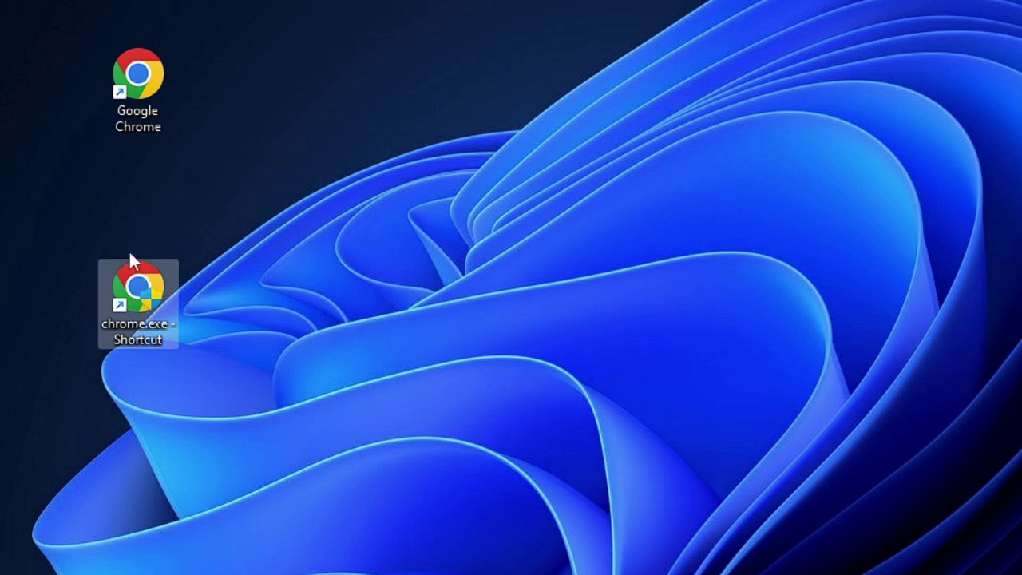
{"action": "left_click_drag", "start_coordinate": [155, 249], "coordinate": [159, 160]}
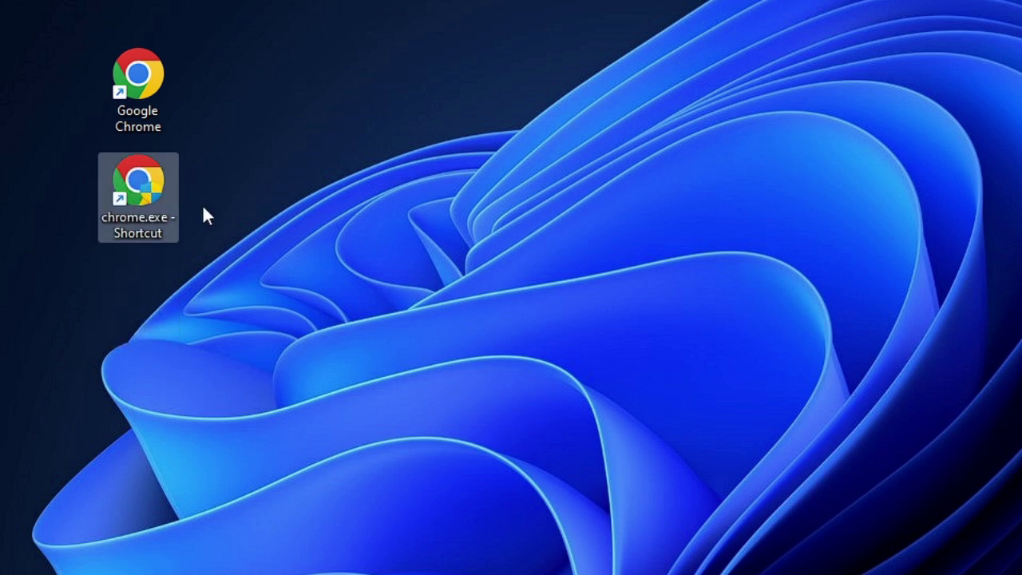
{"action": "right_click", "coordinate": [150, 187]}
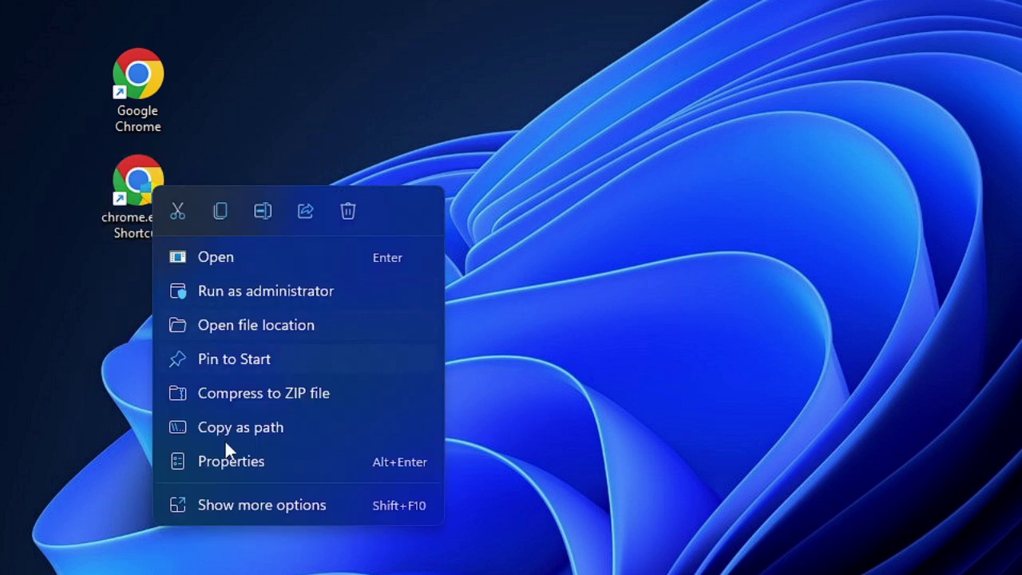
{"action": "left_click", "coordinate": [265, 211]}
{"action": "type", "text": "Chrome"}
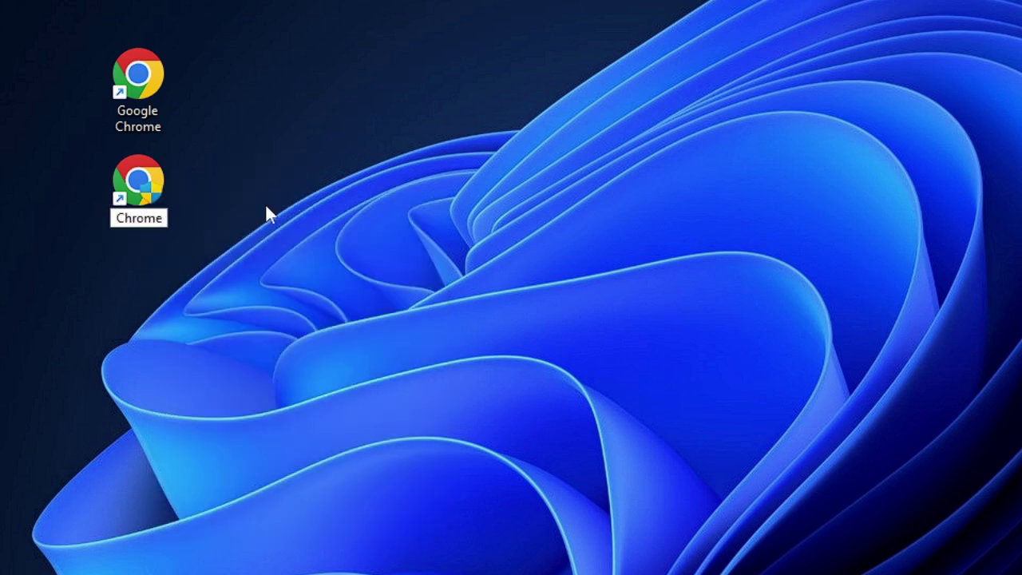
{"action": "key", "text": "Return"}
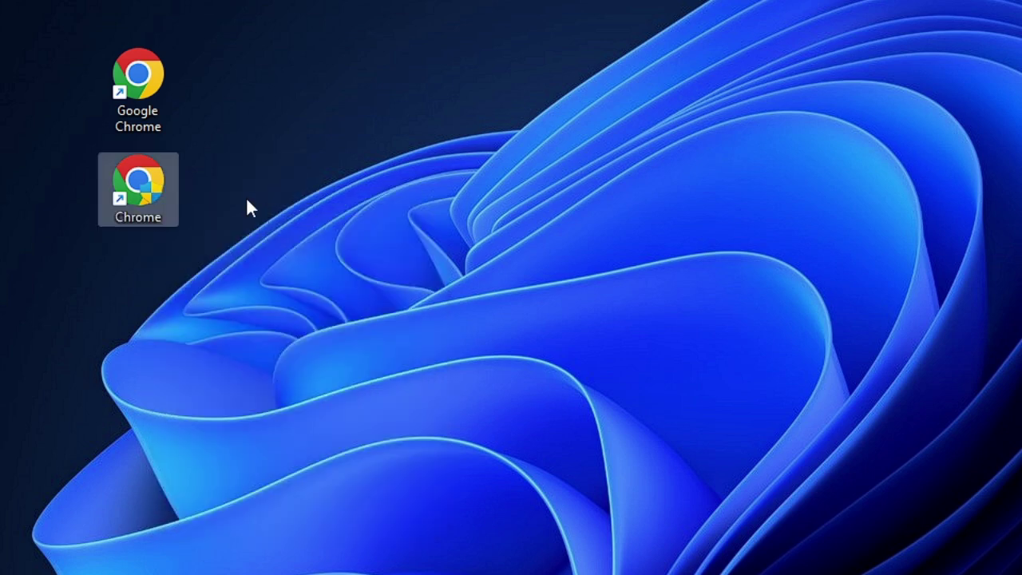
- Delete the old Google Chrome desktop shortcut
{"action": "left_click", "coordinate": [143, 110]}
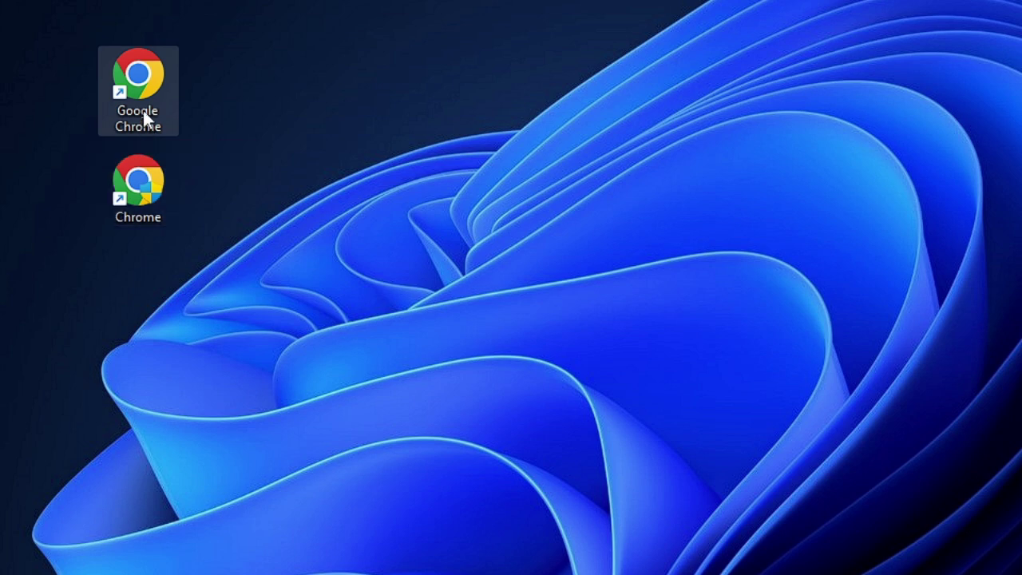
{"action": "right_click", "coordinate": [142, 64]}
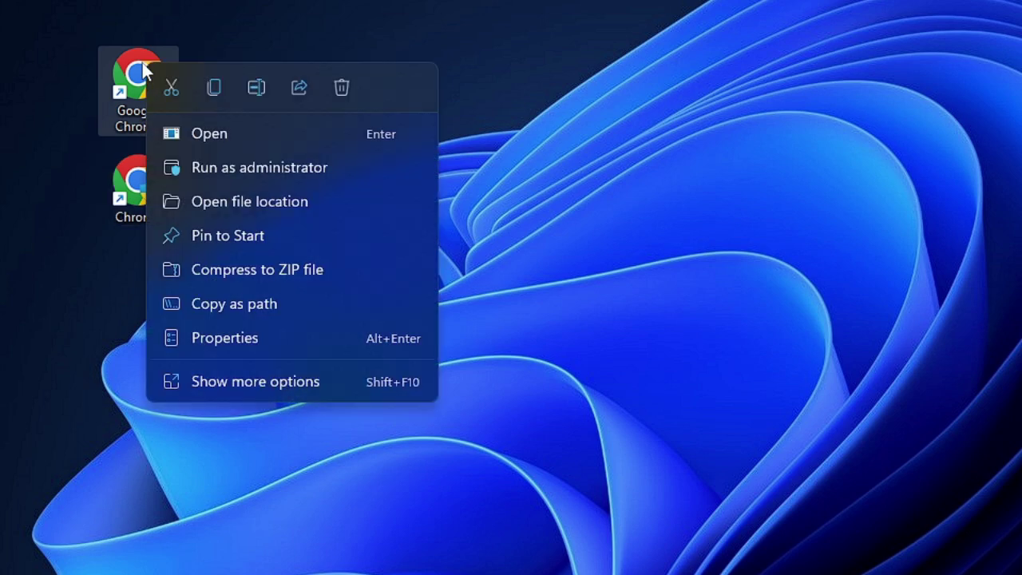
{"action": "left_click", "coordinate": [341, 88]}
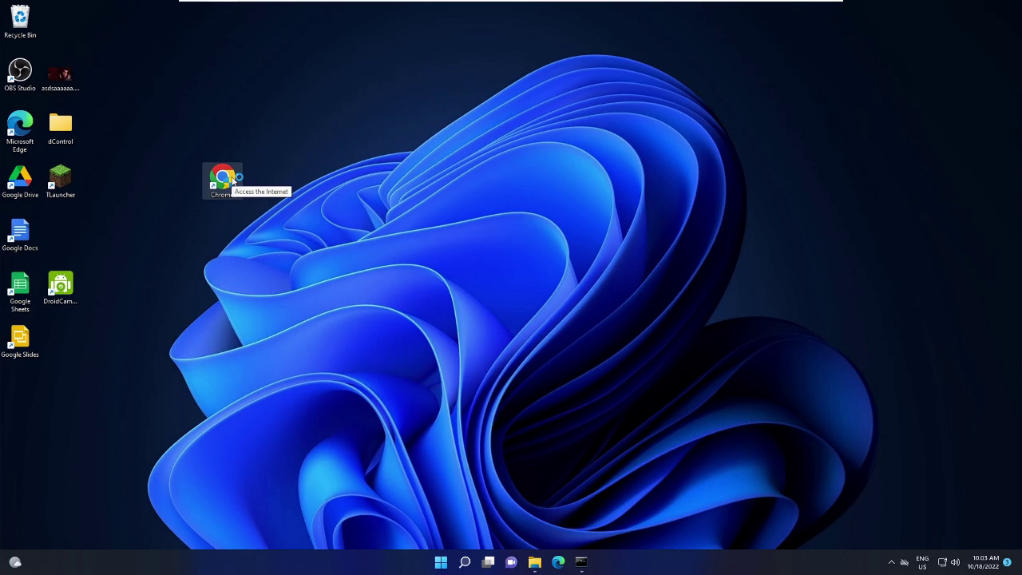
- Launch Chrome from the new shortcut, approve the UAC prompt, then close the browser
{"action": "double_click", "coordinate": [232, 181]}
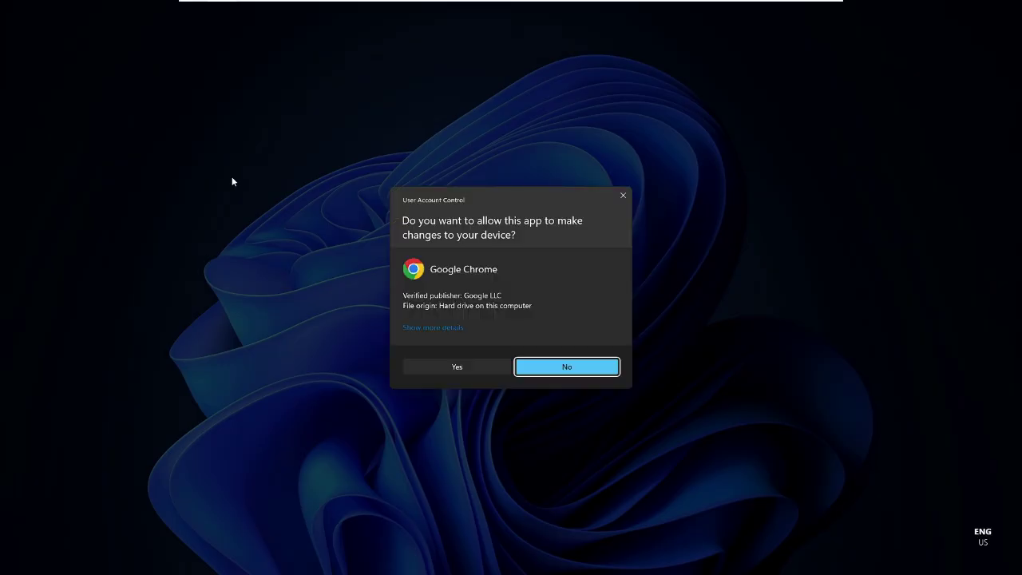
{"action": "left_click", "coordinate": [447, 368]}
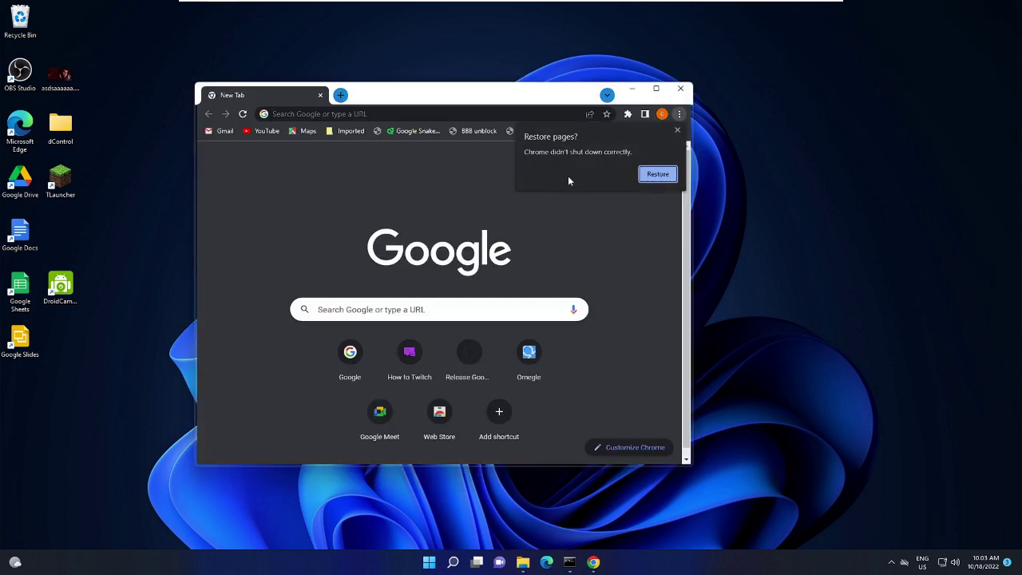
{"action": "left_click", "coordinate": [679, 90]}
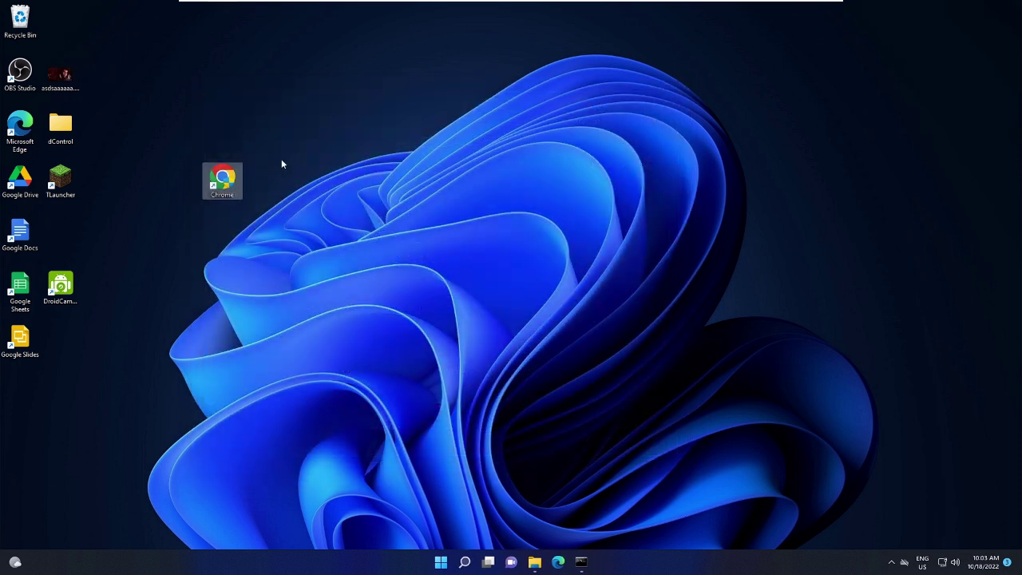
- Bring back the administrator Command Prompt to confirm sfc finished at 100% with repairs
{"action": "left_click", "coordinate": [581, 561]}
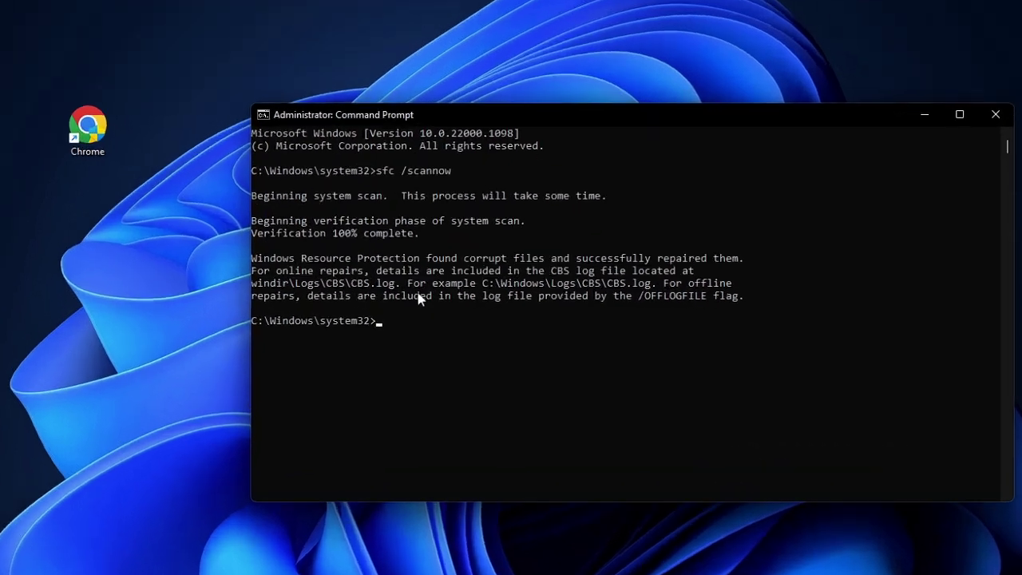
{"action": "left_click", "coordinate": [447, 294]}
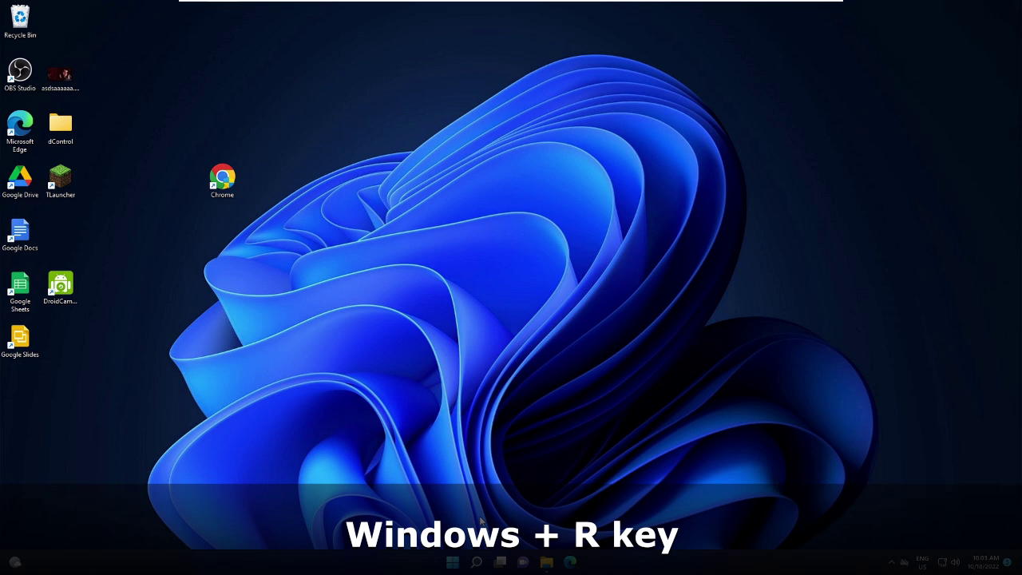
- Open %localappdata% through the Run dialog
{"action": "key", "text": "super+r"}
{"action": "key", "text": "super+r"}
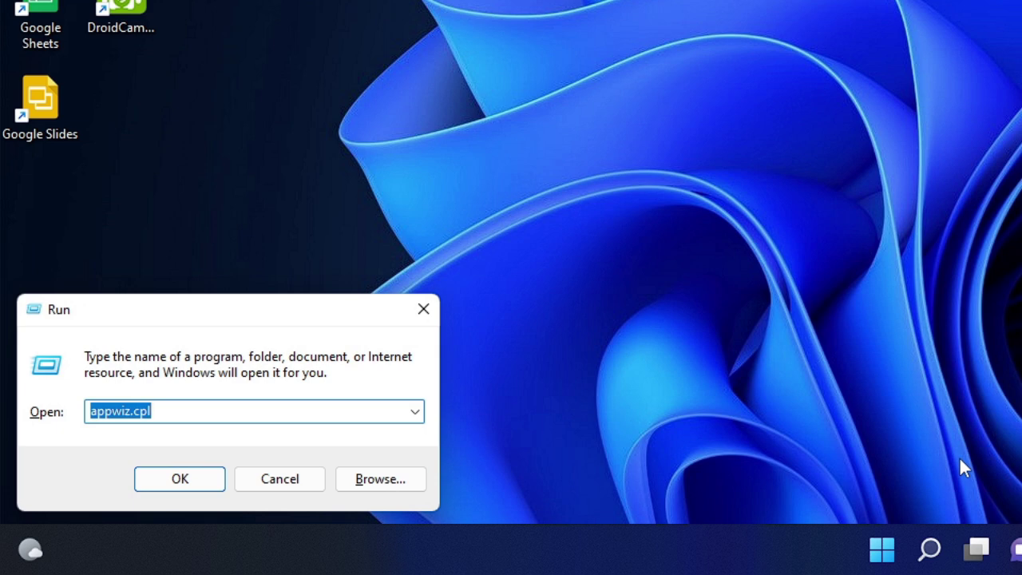
{"action": "type", "text": "%lo"}
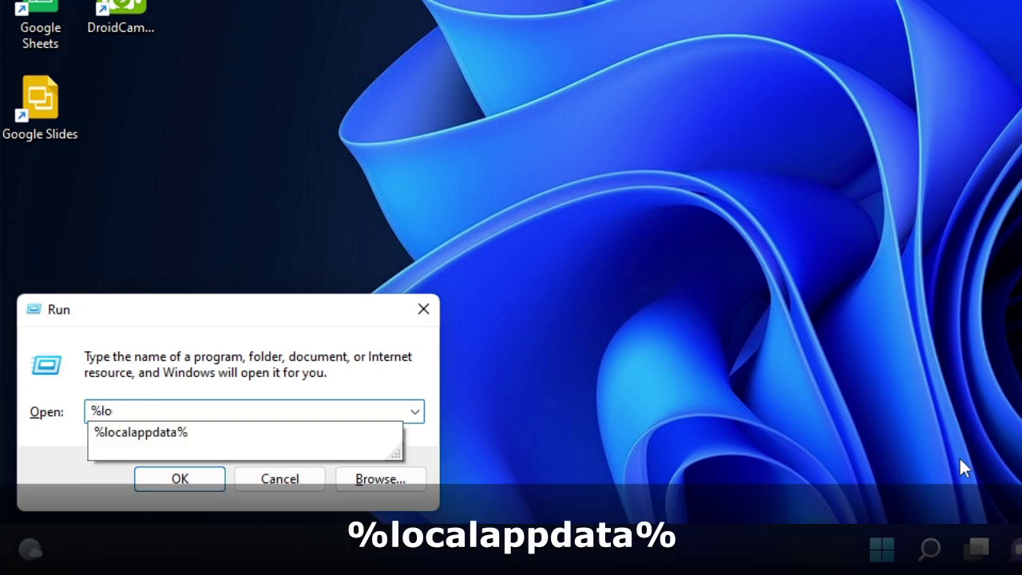
{"action": "type", "text": "calappdata%"}
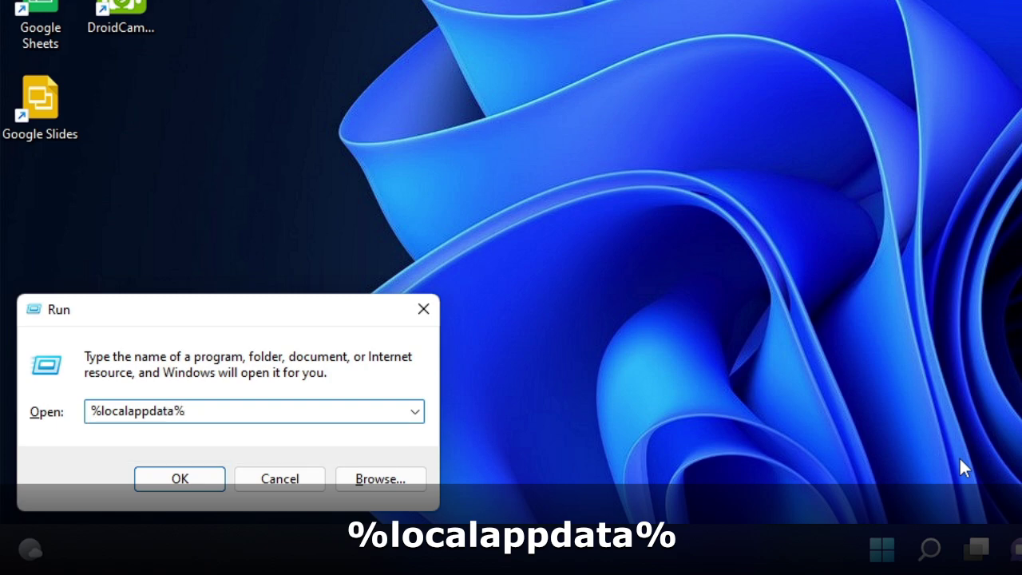
{"action": "left_click", "coordinate": [199, 481]}
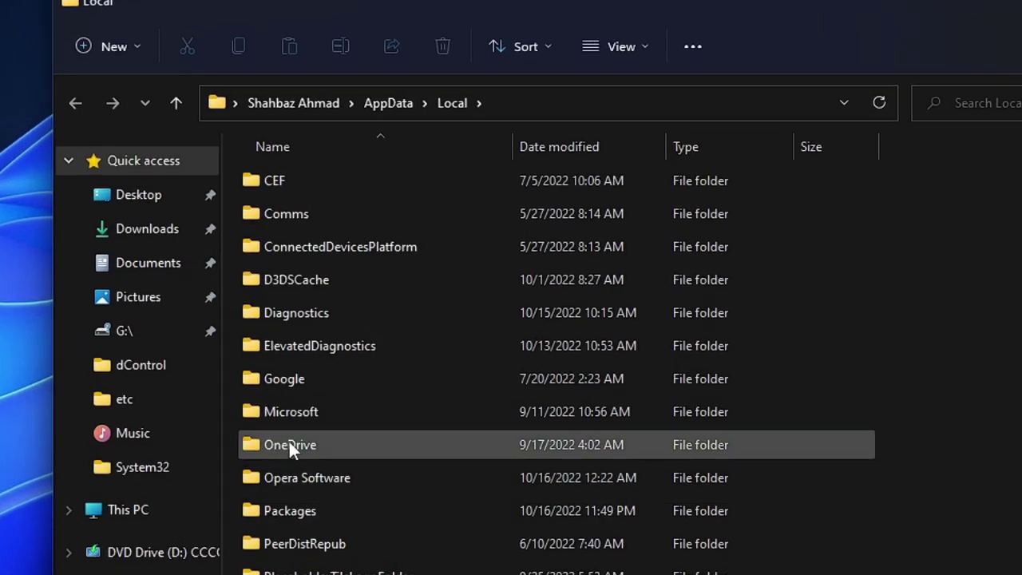
- Navigate Google > Chrome > User Data and select the Default folder
{"action": "left_click", "coordinate": [301, 379]}
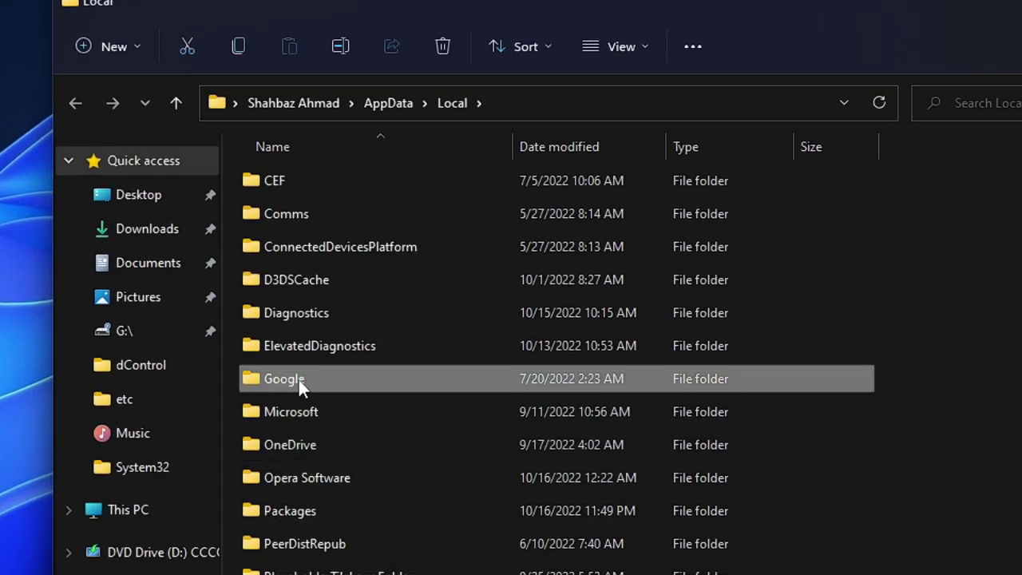
{"action": "double_click", "coordinate": [325, 380]}
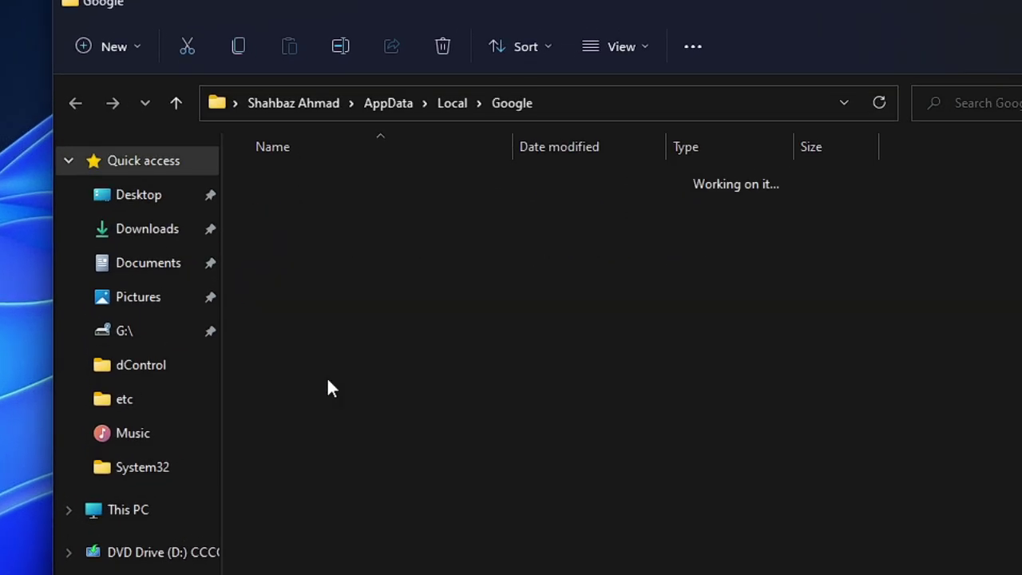
{"action": "left_click", "coordinate": [312, 190]}
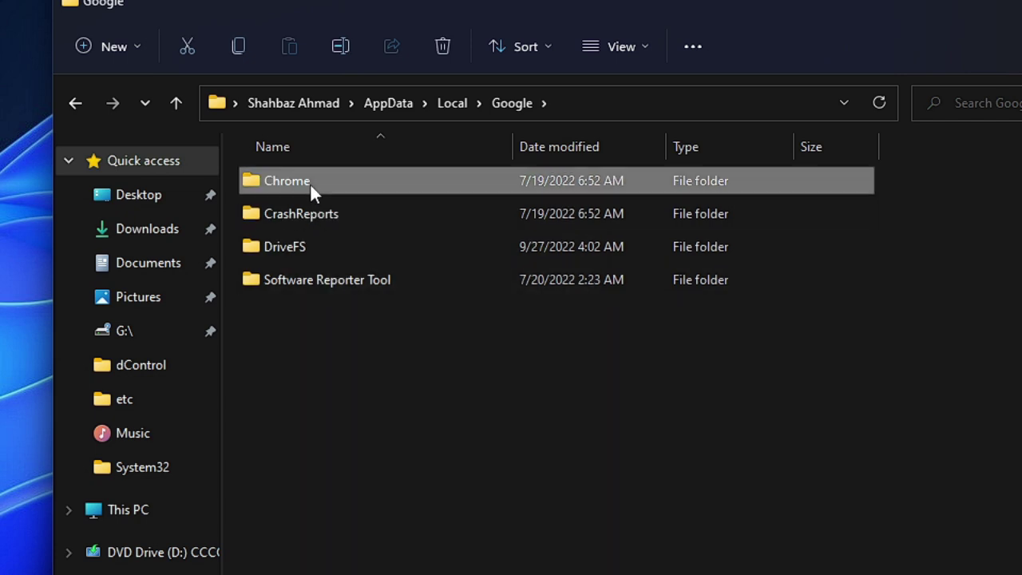
{"action": "double_click", "coordinate": [329, 180]}
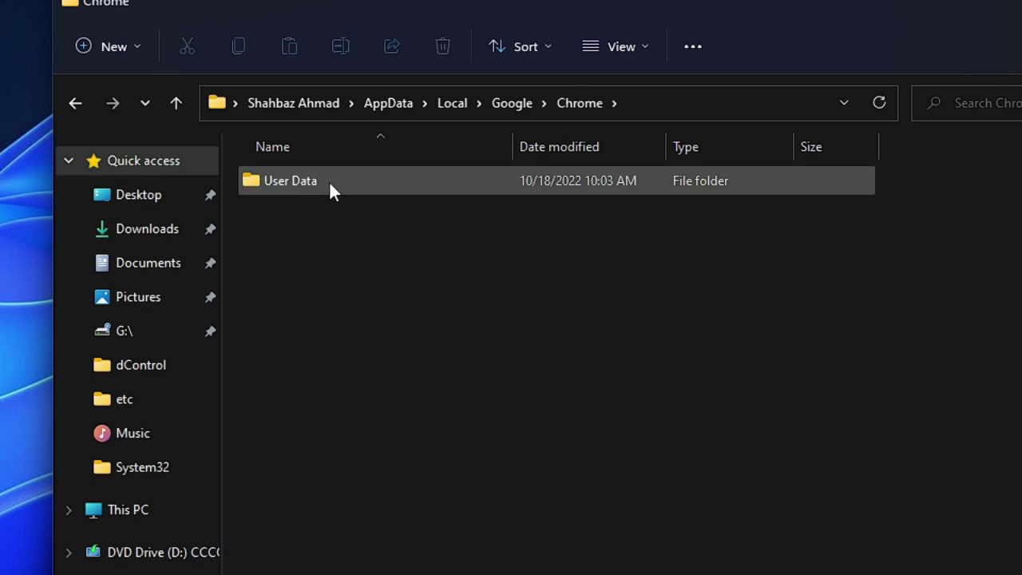
{"action": "double_click", "coordinate": [342, 178]}
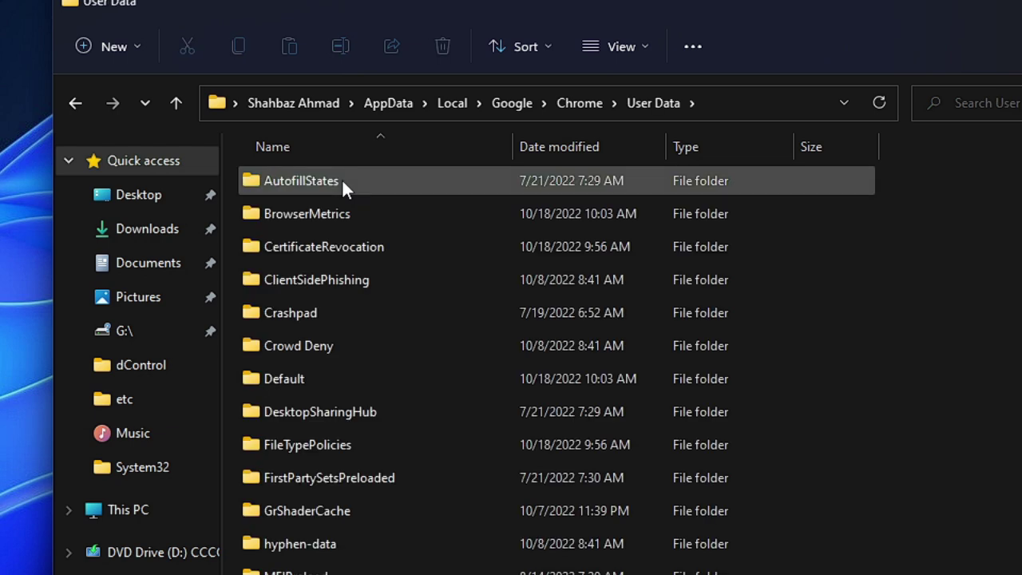
{"action": "left_click", "coordinate": [302, 378]}
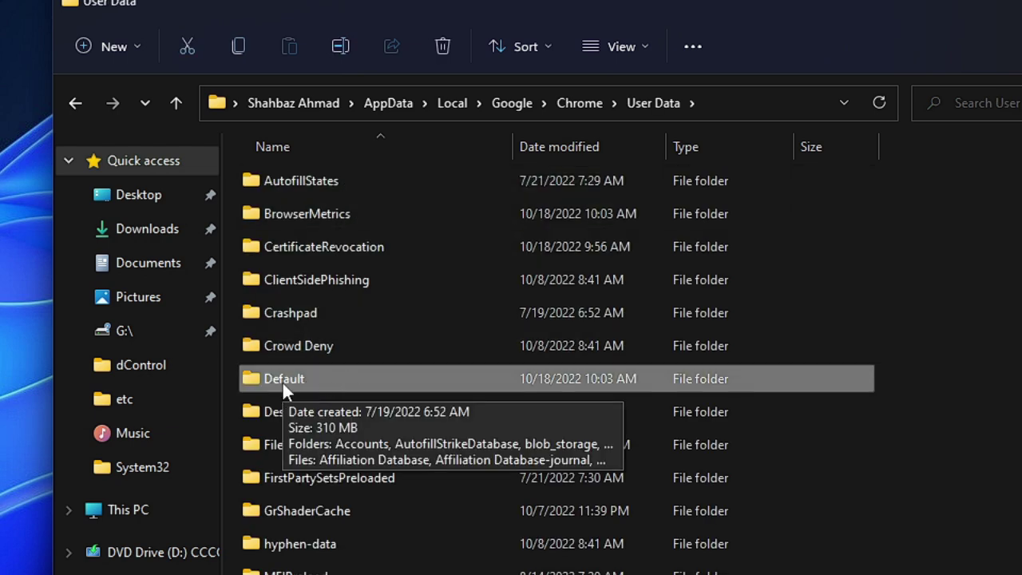
- Copy the 310 MB Default folder in Chrome's User Data as a backup
{"action": "right_click", "coordinate": [323, 377]}
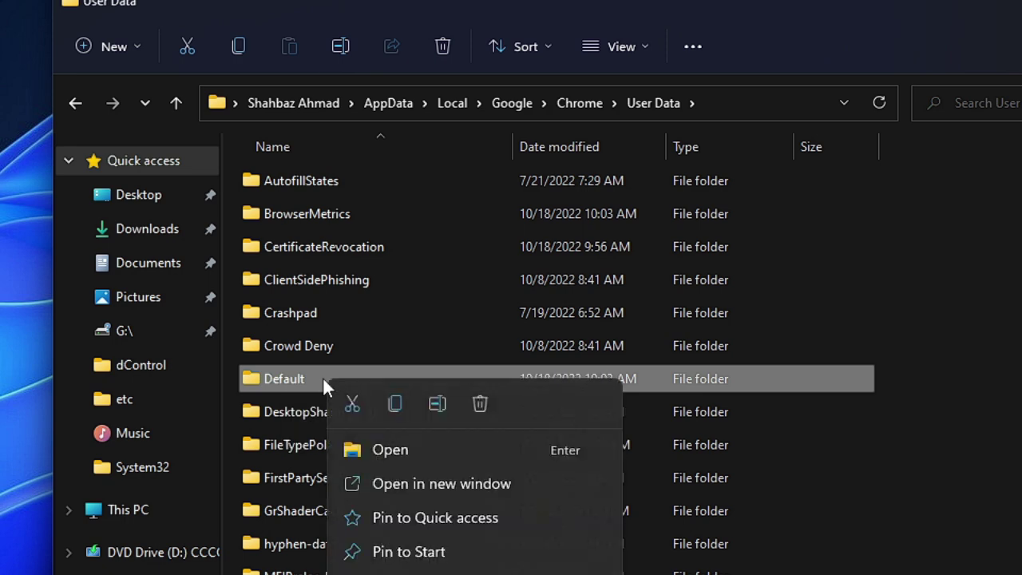
{"action": "left_click", "coordinate": [391, 401]}
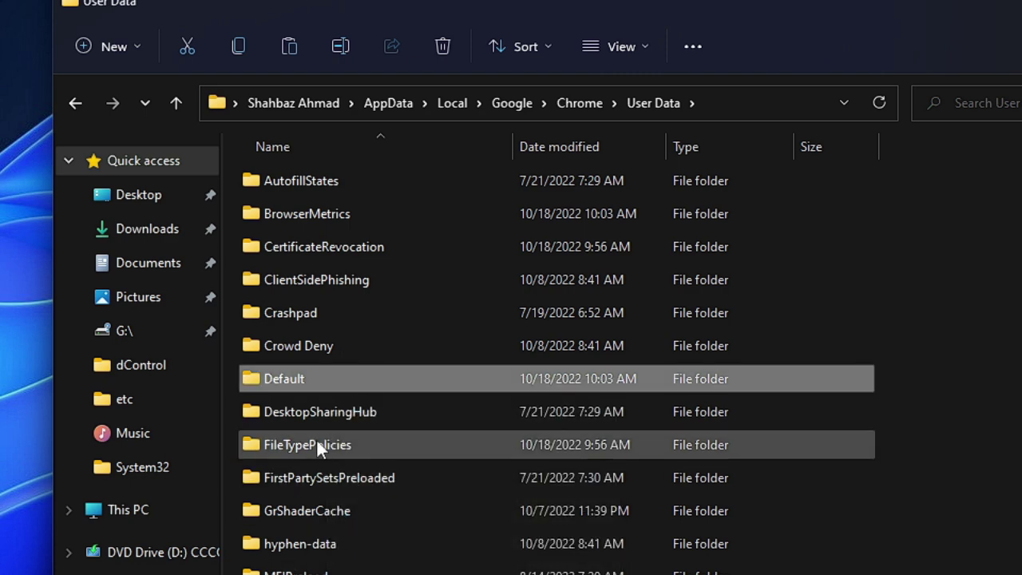
{"action": "mouse_move", "coordinate": [293, 381]}
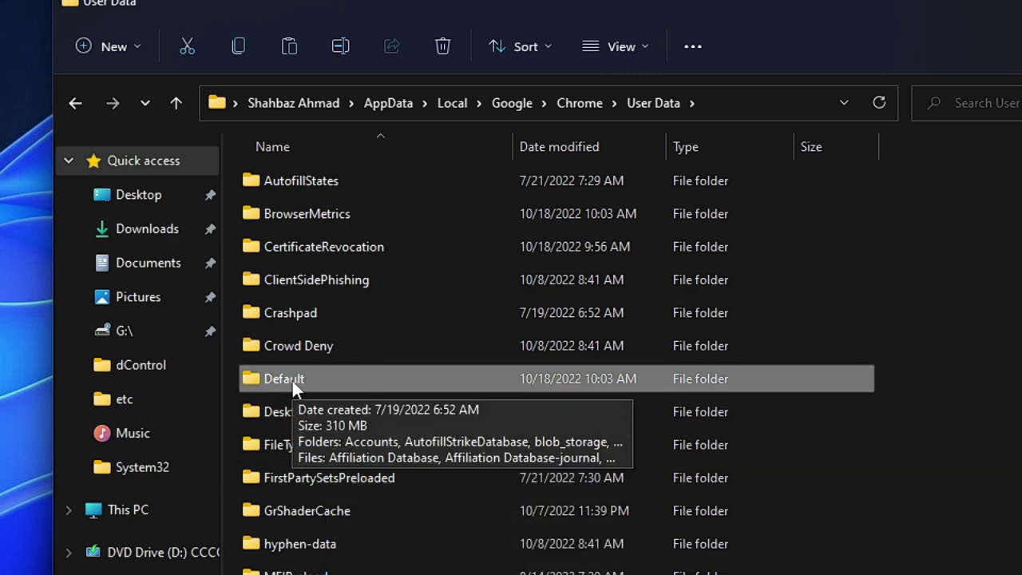
- Delete the Default profile folder from Chrome's User Data folder
{"action": "right_click", "coordinate": [339, 374]}
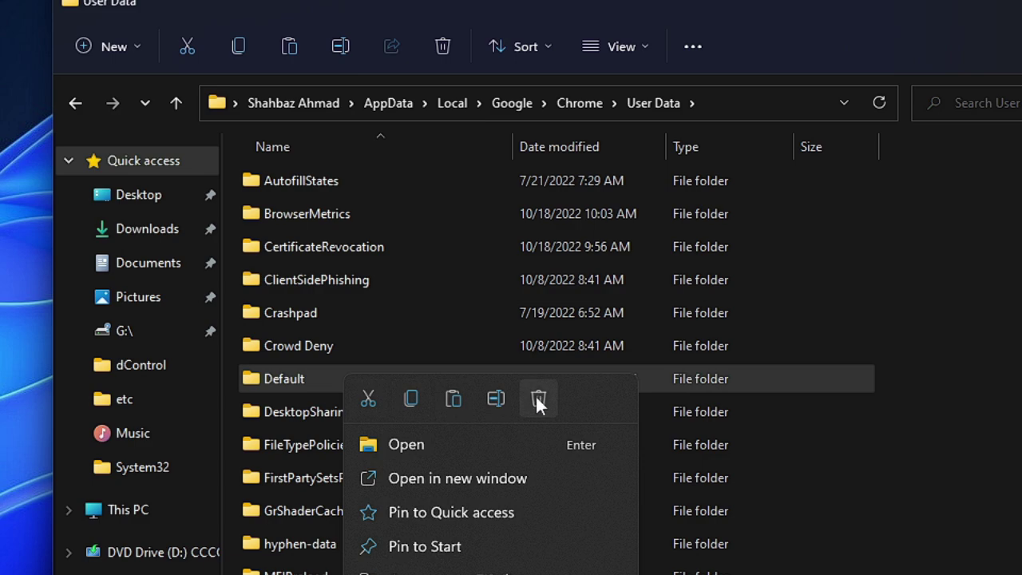
{"action": "left_click", "coordinate": [537, 399]}
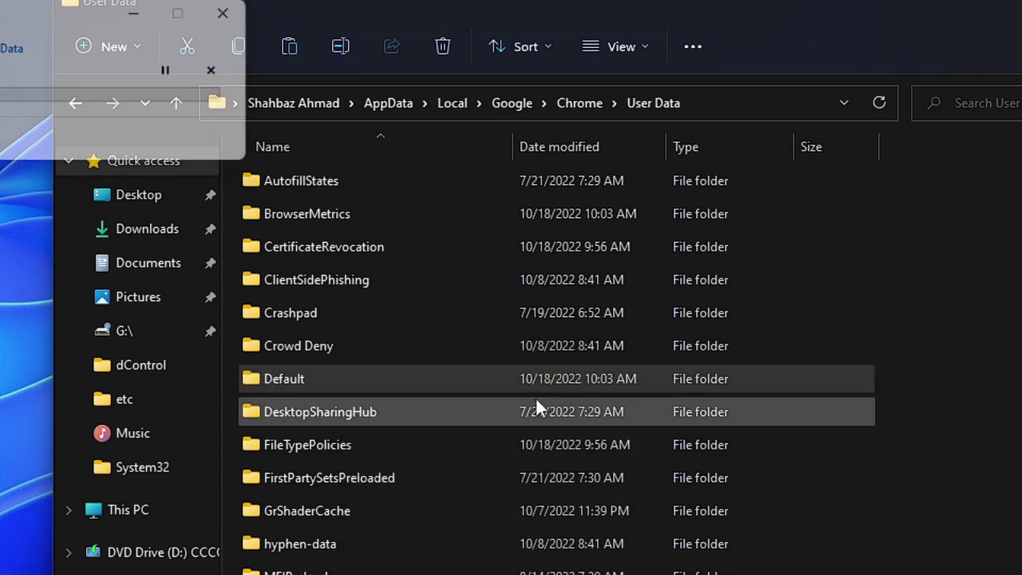